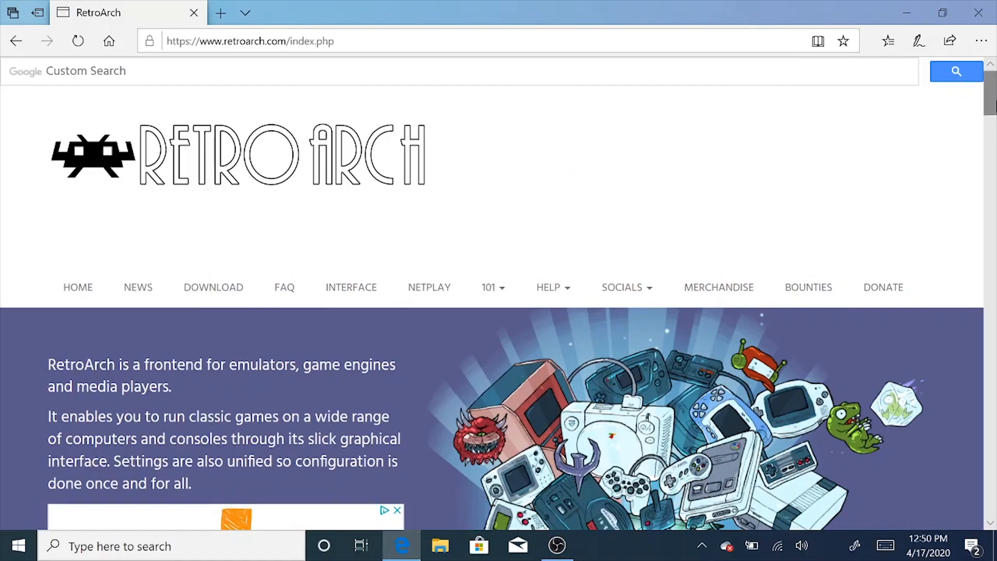
Download the 64-bit Windows 10 / 8 / 7 installer from the RetroArch website's download page and run it.
{"action": "scroll", "coordinate": [325, 68], "scroll_direction": "down", "scroll_amount": 3}
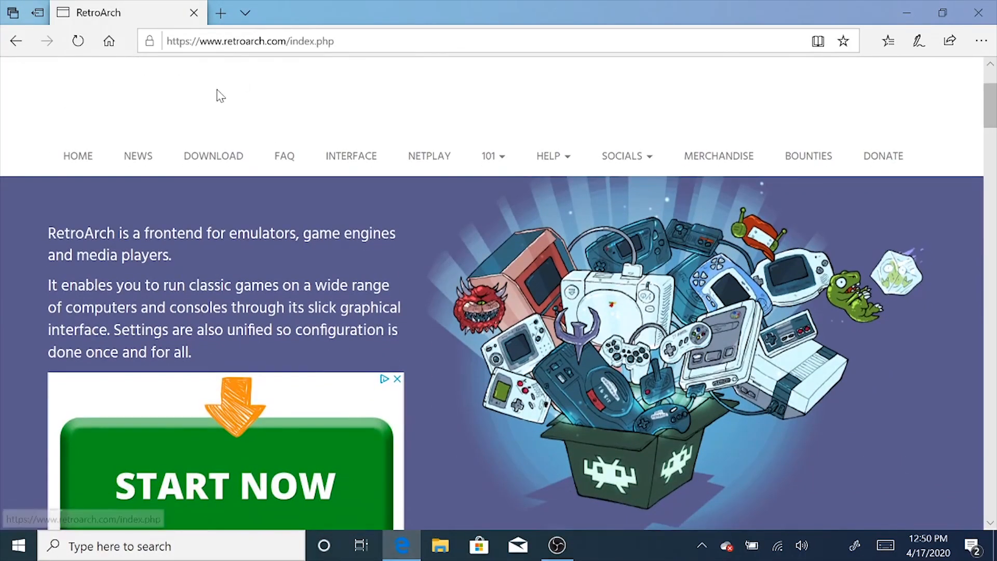
{"action": "left_click", "coordinate": [219, 162]}
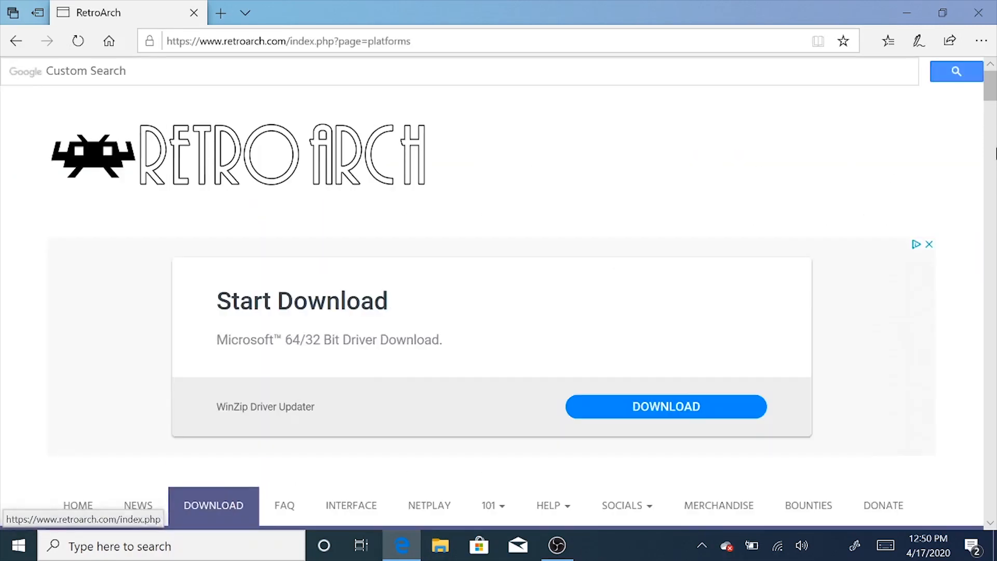
{"action": "left_click_drag", "start_coordinate": [994, 89], "coordinate": [993, 205]}
{"action": "left_click", "coordinate": [62, 207]}
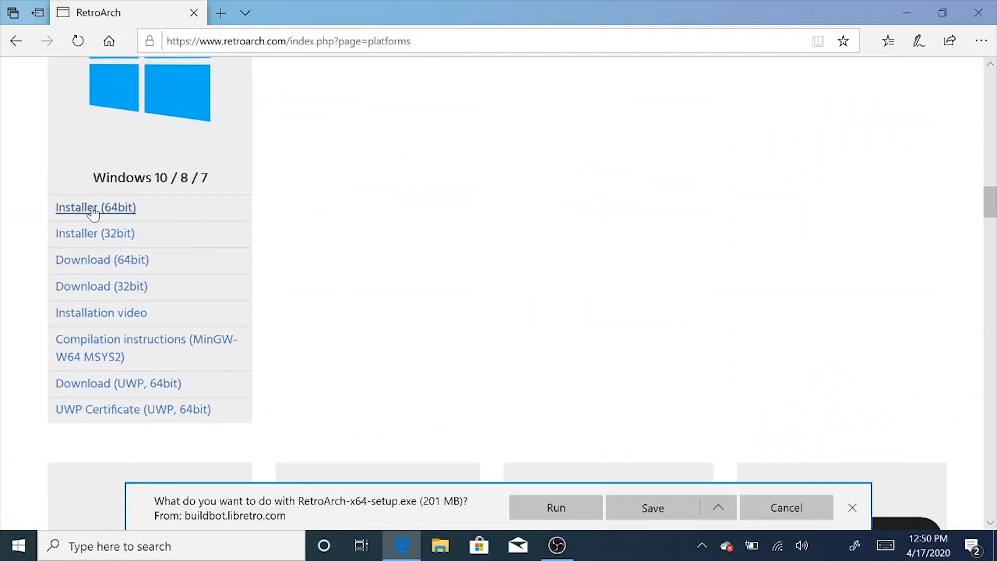
{"action": "left_click", "coordinate": [564, 513]}
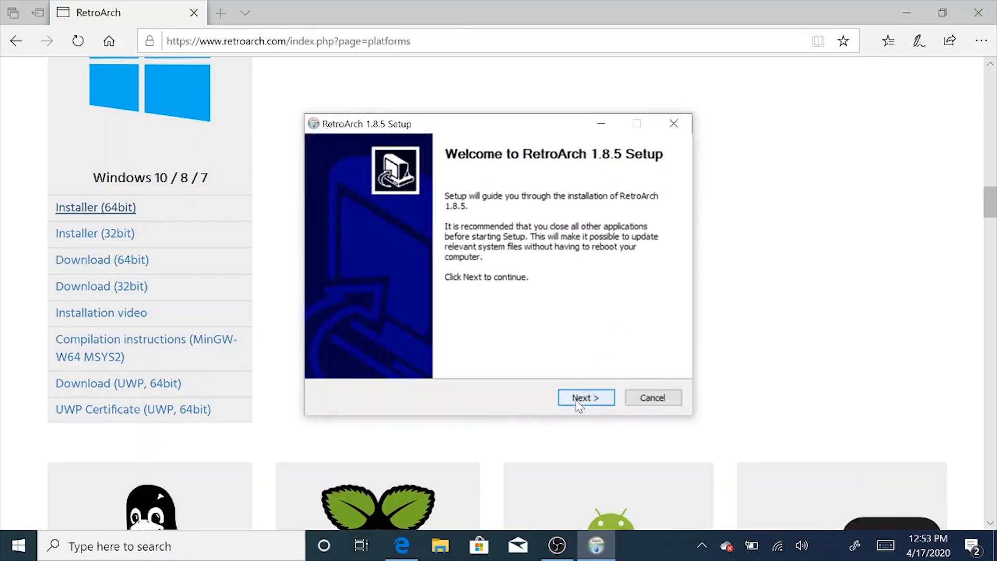
Accept the RetroArch license agreement and keep the default destination folder in the setup wizard.
{"action": "left_click", "coordinate": [581, 400]}
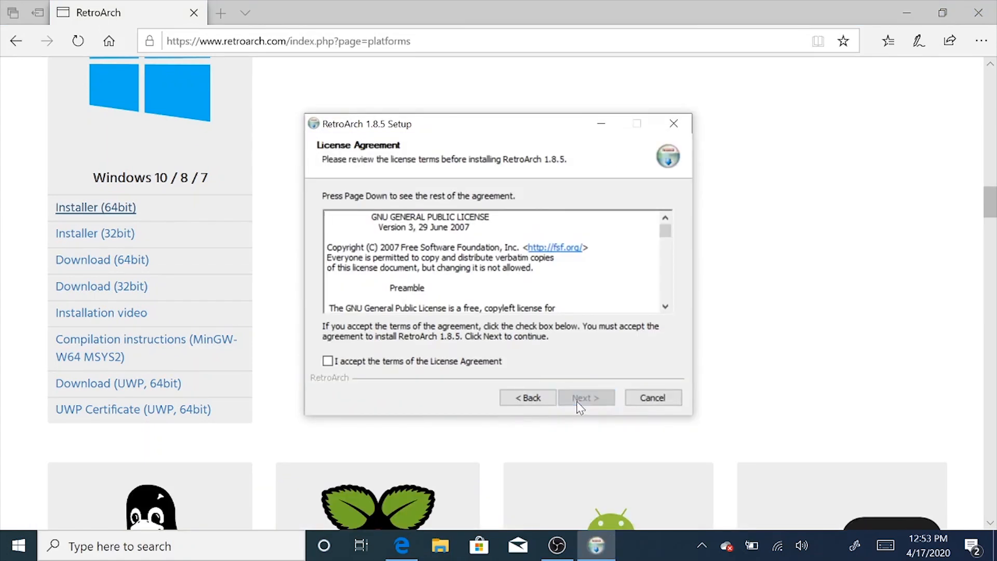
{"action": "left_click", "coordinate": [328, 361]}
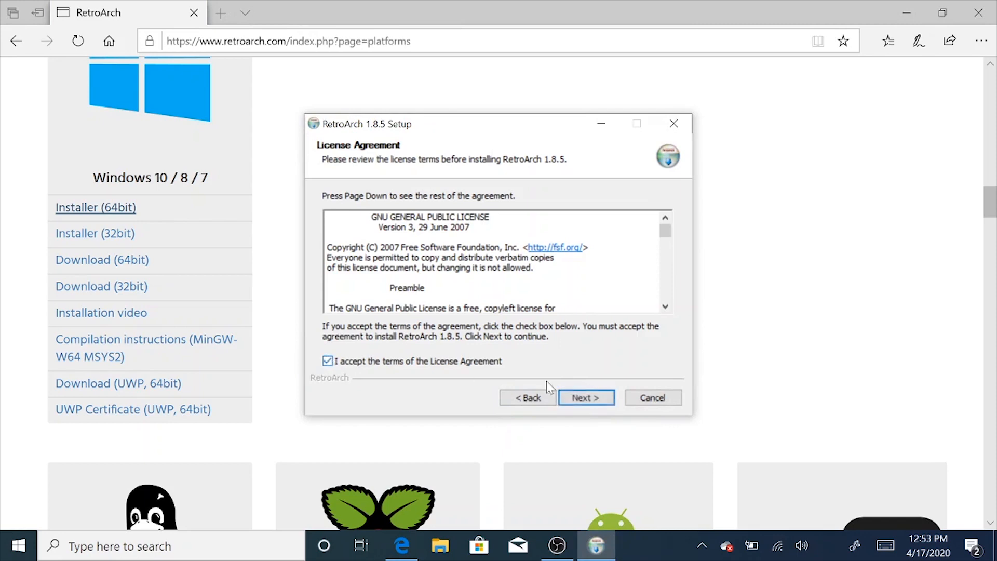
{"action": "left_click", "coordinate": [598, 401]}
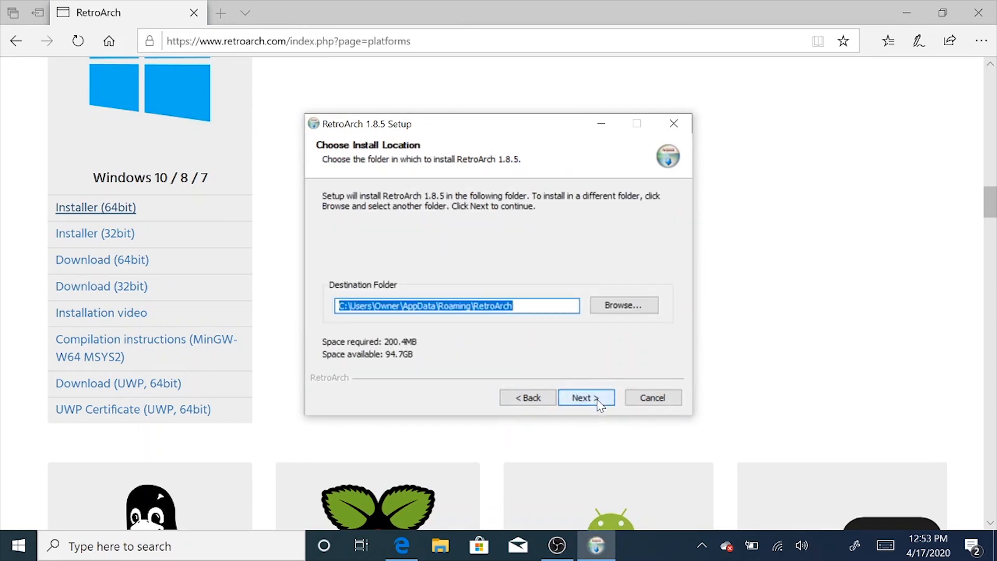
{"action": "left_click", "coordinate": [599, 402]}
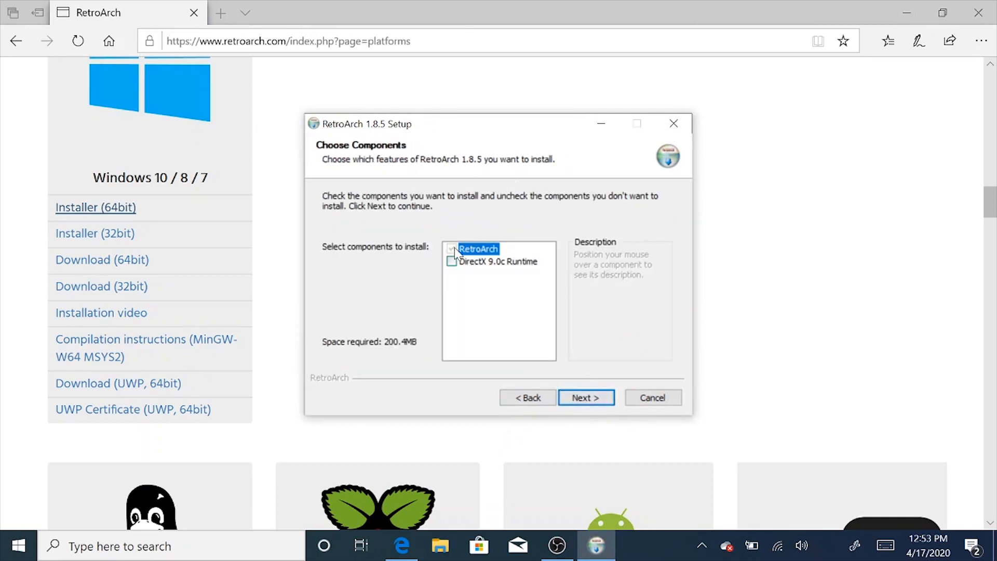
Add the DirectX 9.0c Runtime component and install RetroArch with the default Start Menu folder.
{"action": "left_click", "coordinate": [452, 262]}
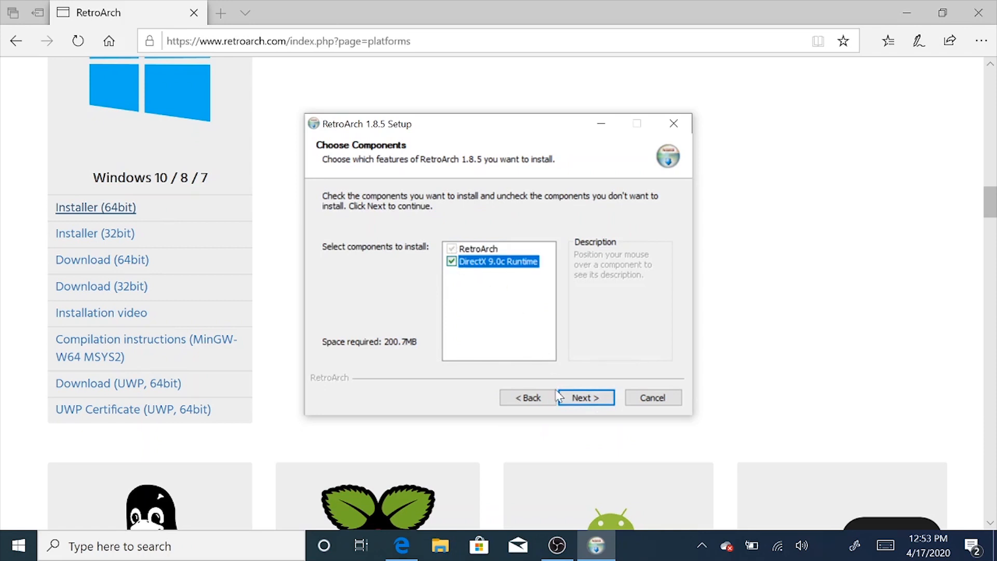
{"action": "left_click", "coordinate": [586, 401]}
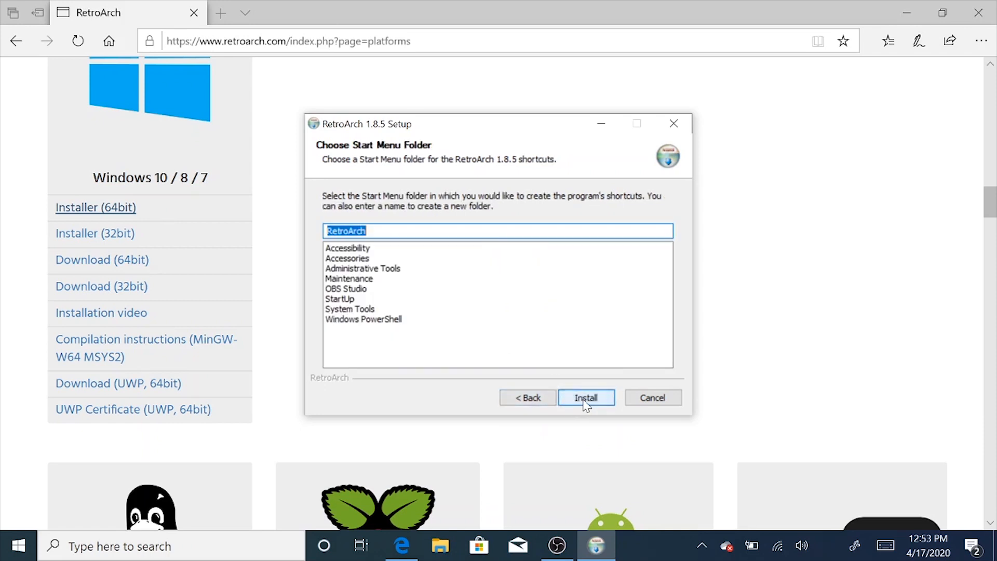
{"action": "left_click", "coordinate": [584, 401]}
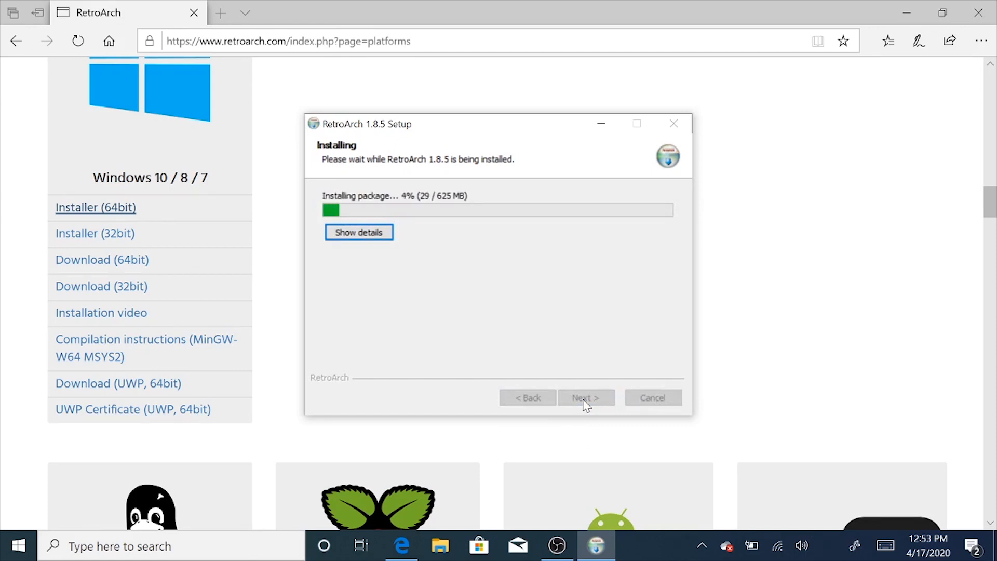
{"action": "left_click", "coordinate": [171, 245]}
{"action": "left_click", "coordinate": [307, 302]}
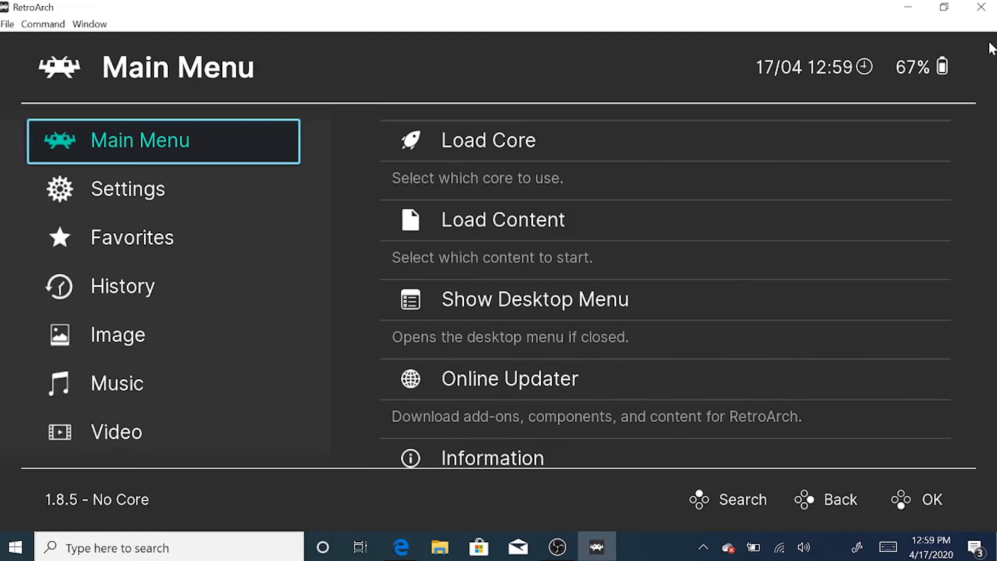
Set the Menu driver to xmb in the Drivers settings and return to the Main Menu.
{"action": "key", "text": "Down"}
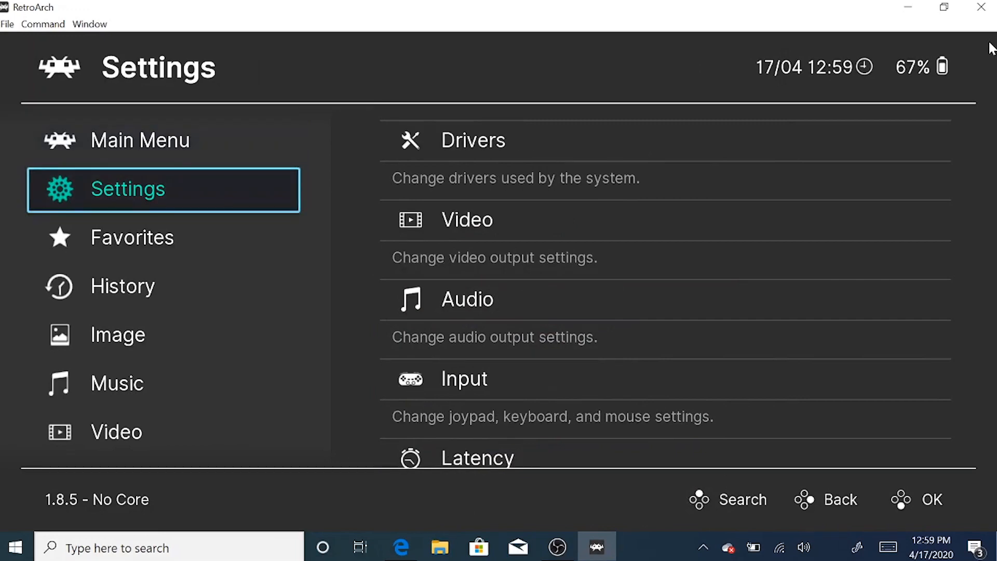
{"action": "key", "text": "Right"}
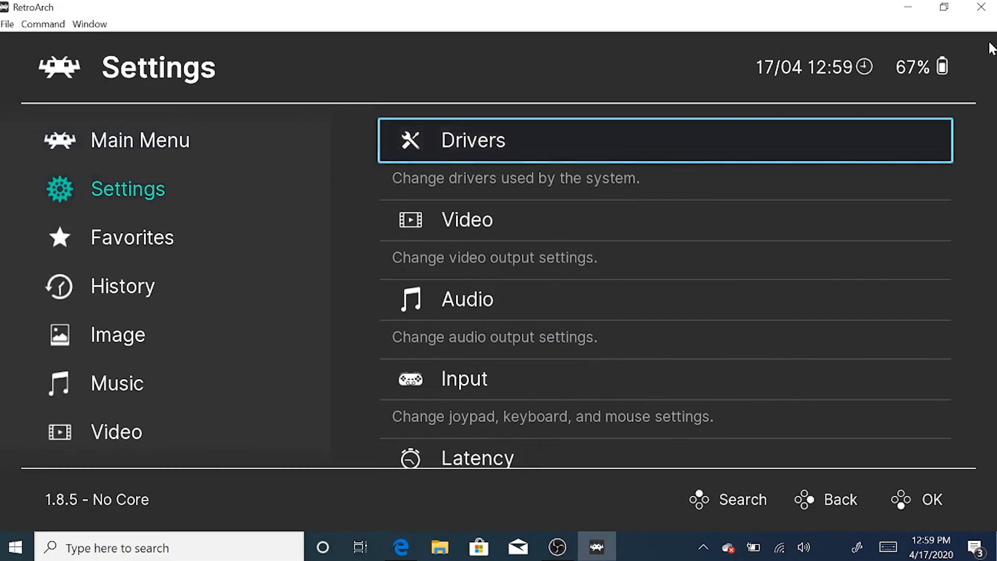
{"action": "key", "text": "Return"}
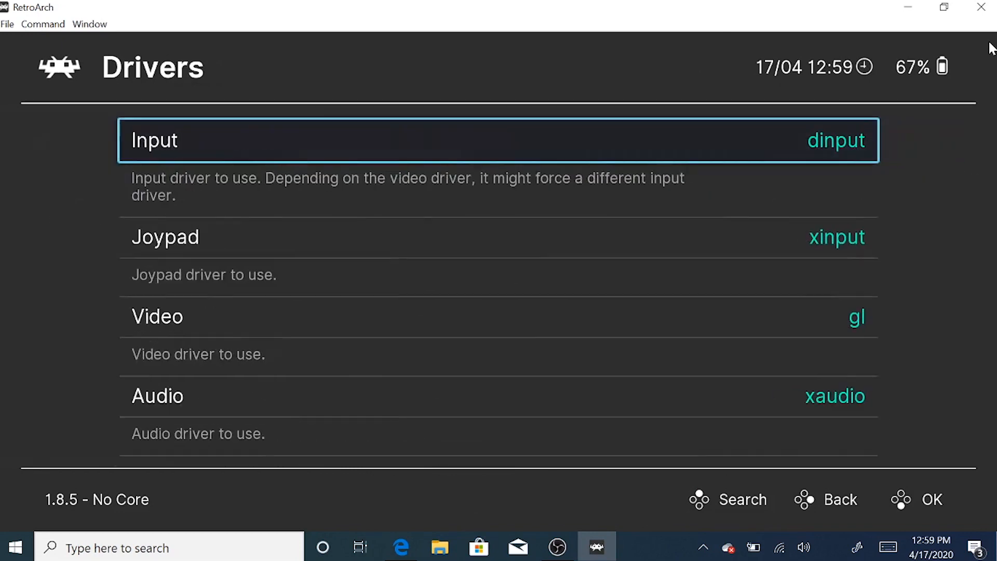
{"action": "key", "text": "Down"}
{"action": "key", "text": "Down"}
{"action": "key", "text": "Down"}
{"action": "key", "text": "Down"}
{"action": "key", "text": "Down"}
{"action": "key", "text": "Down"}
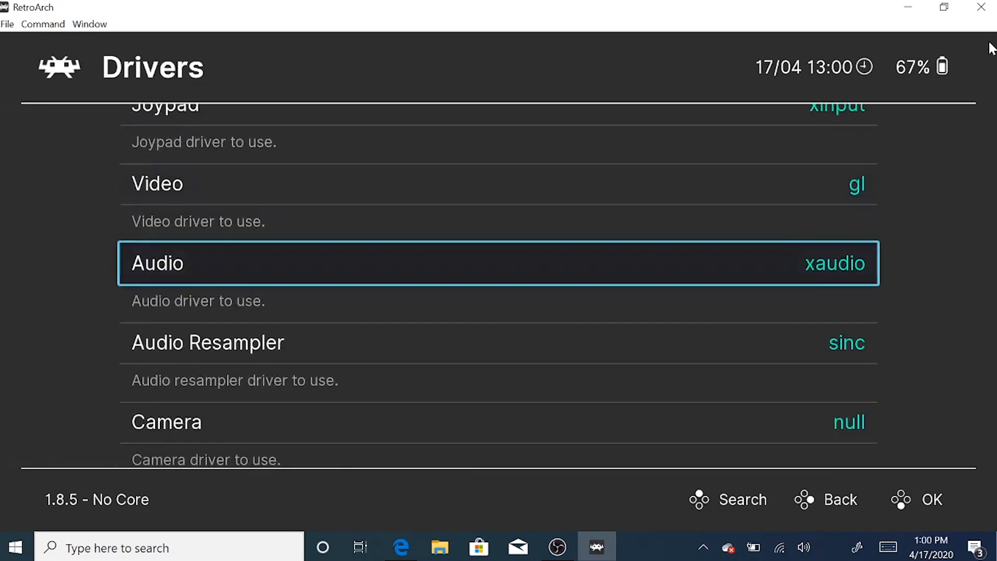
{"action": "key", "text": "Down"}
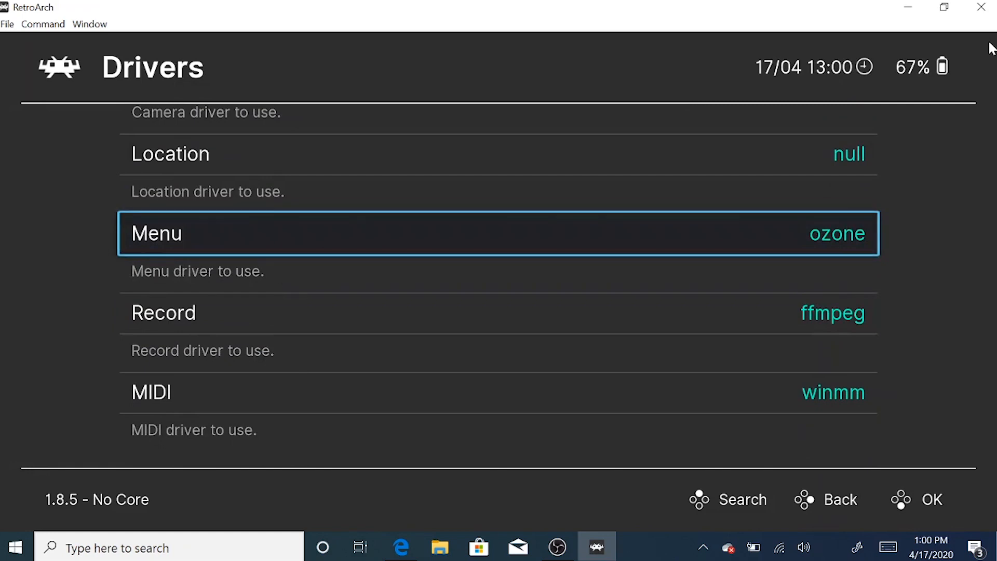
{"action": "key", "text": "Return"}
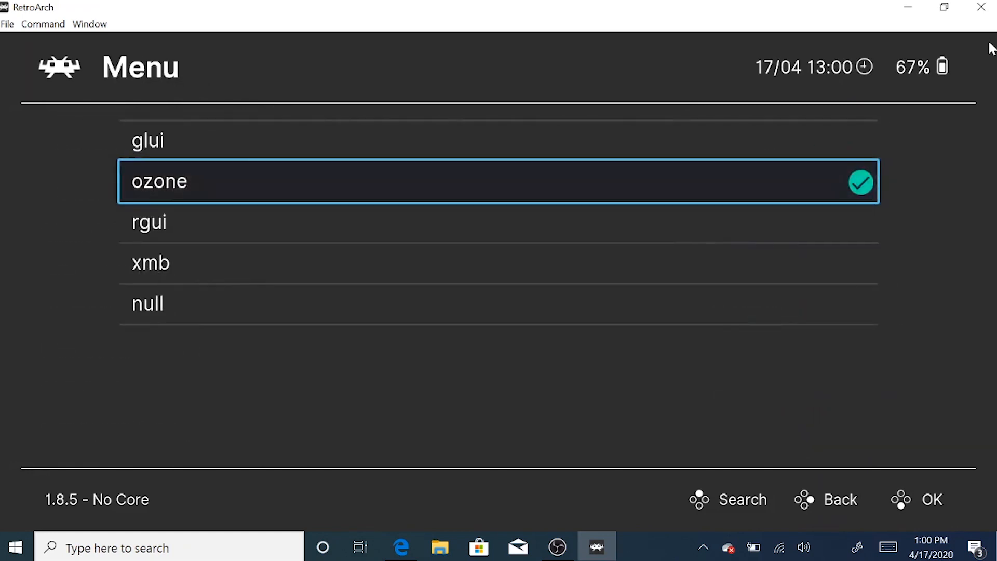
{"action": "key", "text": "Down"}
{"action": "key", "text": "Down"}
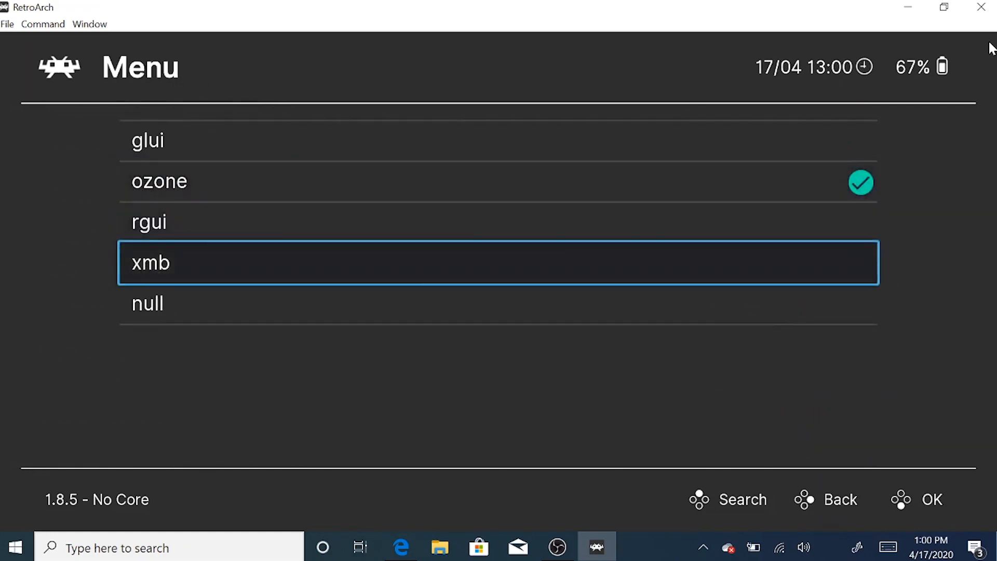
{"action": "key", "text": "Return"}
{"action": "key", "text": "Down"}
{"action": "key", "text": "Down"}
{"action": "key", "text": "Down"}
{"action": "key", "text": "Down"}
{"action": "key", "text": "Down"}
{"action": "key", "text": "Down"}
{"action": "key", "text": "Down"}
{"action": "key", "text": "Down"}
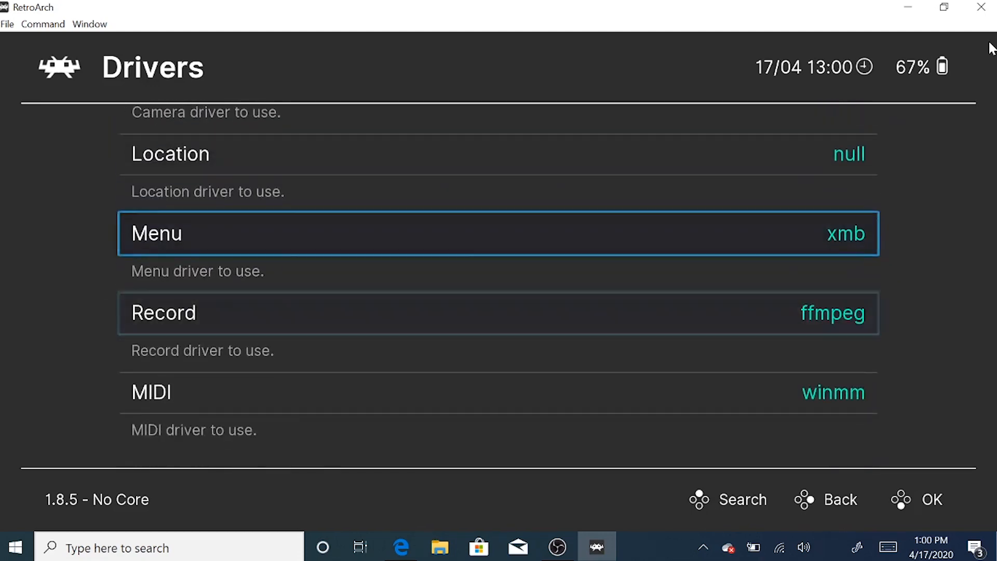
{"action": "key", "text": "BackSpace"}
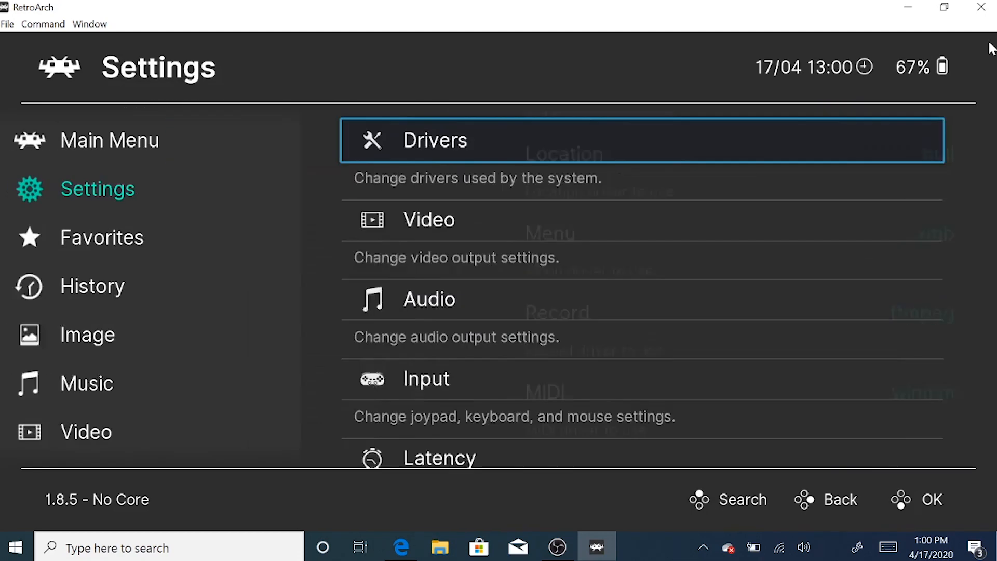
{"action": "key", "text": "BackSpace"}
{"action": "key", "text": "Up"}
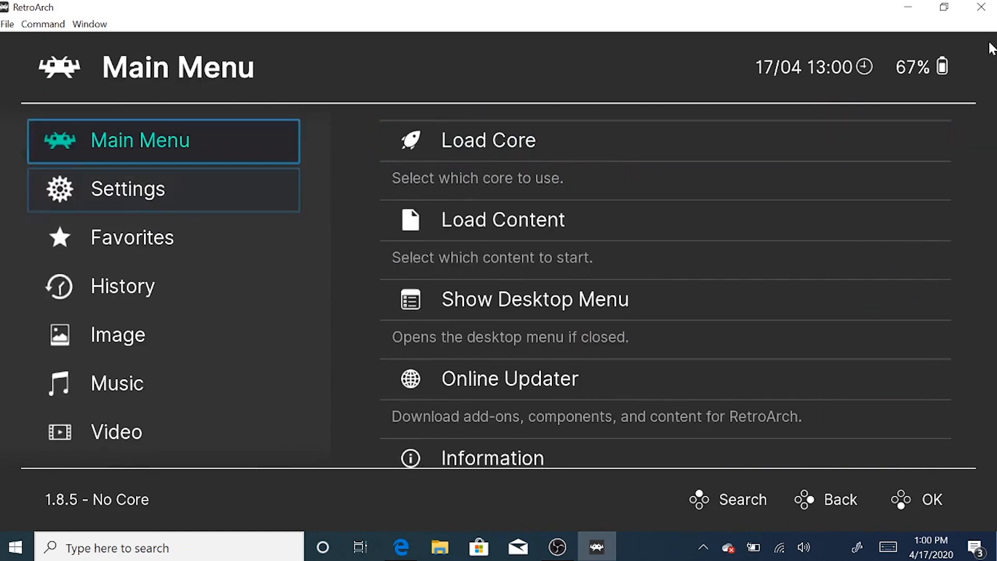
Quit RetroArch, relaunch it from the desktop and maximize its window.
{"action": "key", "text": "Escape"}
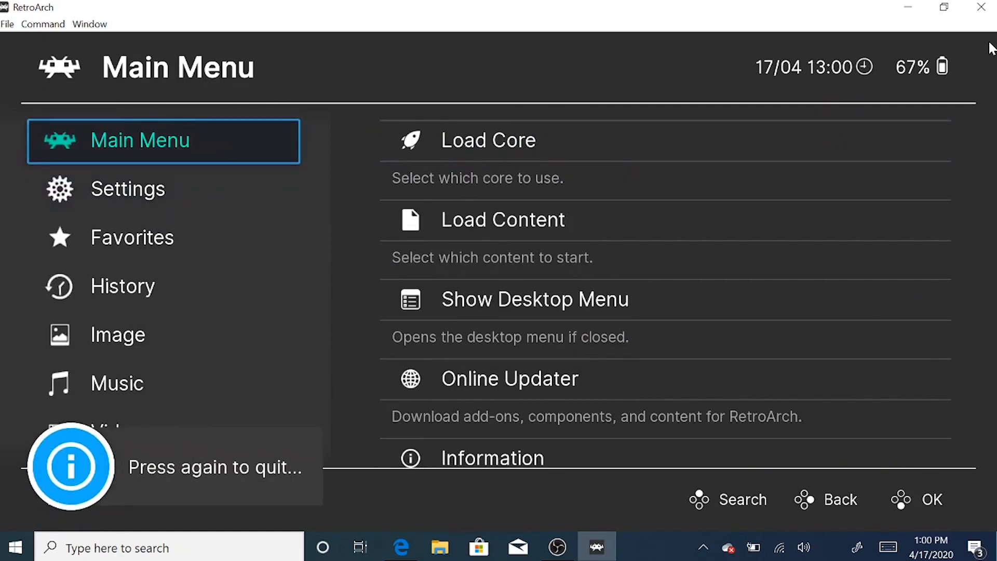
{"action": "key", "text": "Escape"}
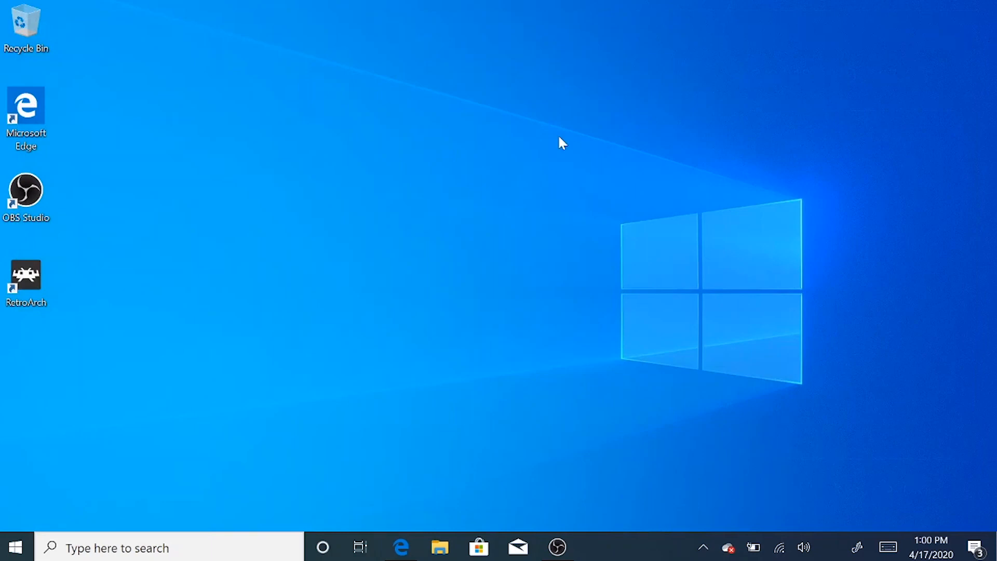
{"action": "double_click", "coordinate": [34, 279]}
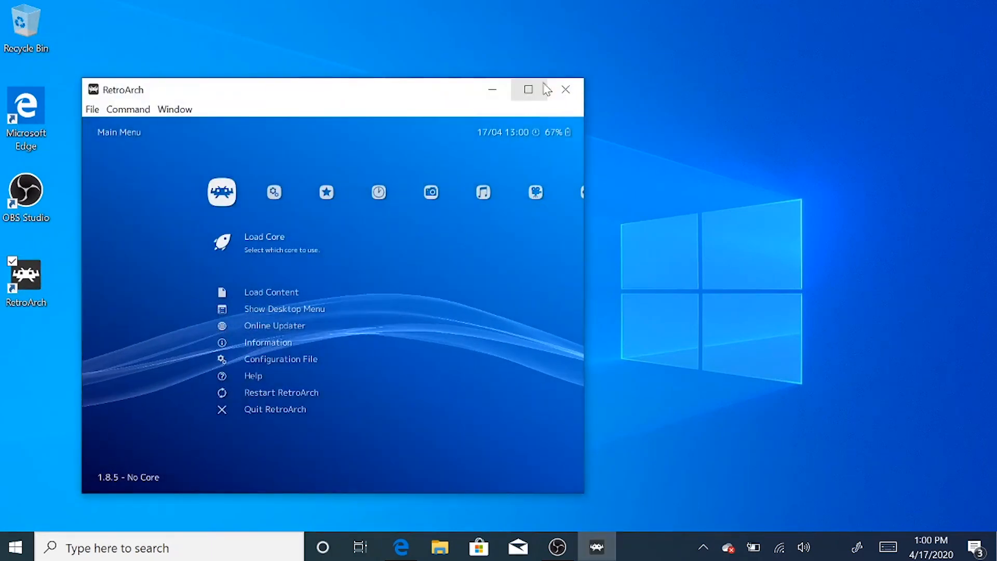
{"action": "left_click", "coordinate": [529, 89]}
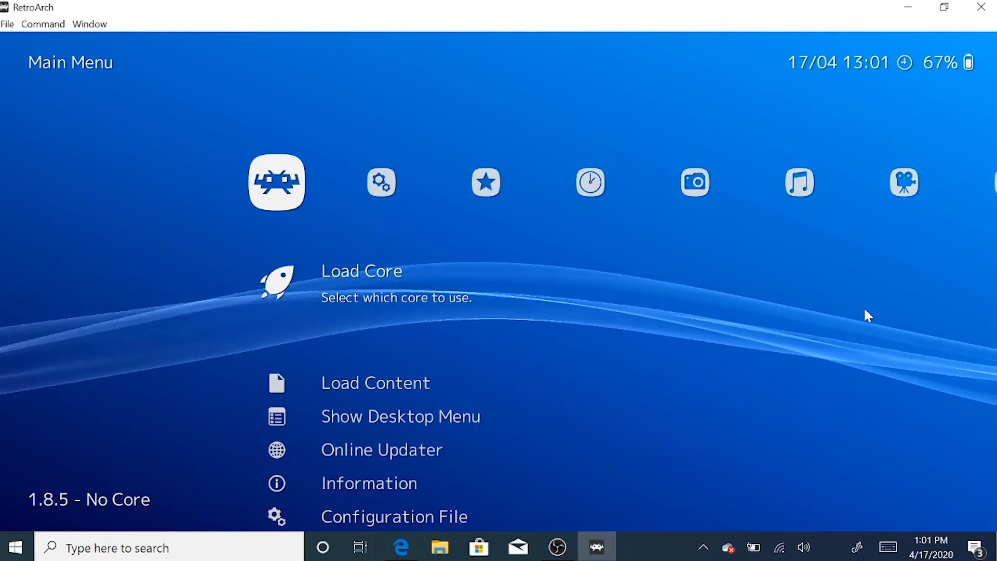
Open the online list of downloadable cores through Load Core.
{"action": "key", "text": "Down"}
{"action": "key", "text": "Up"}
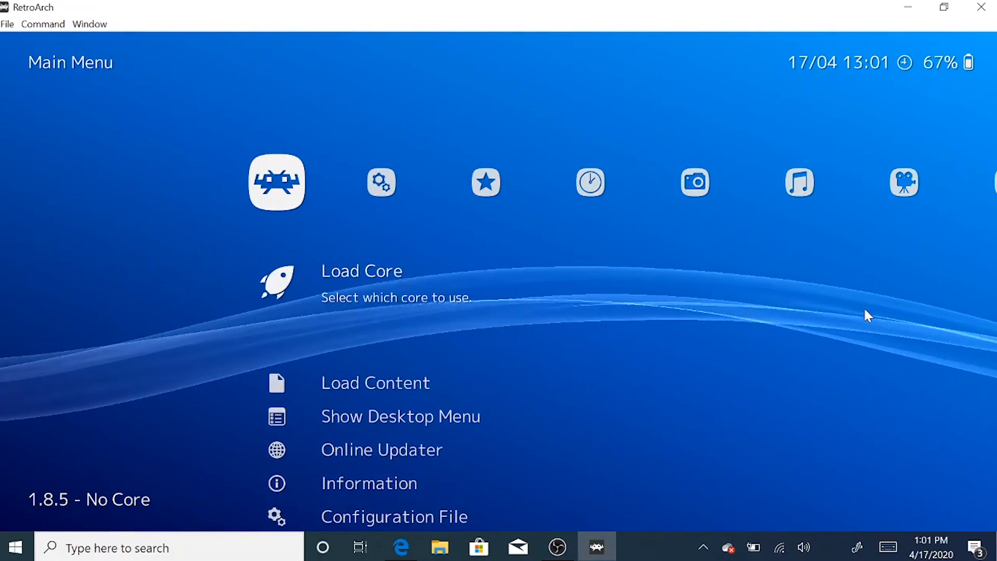
{"action": "key", "text": "Return"}
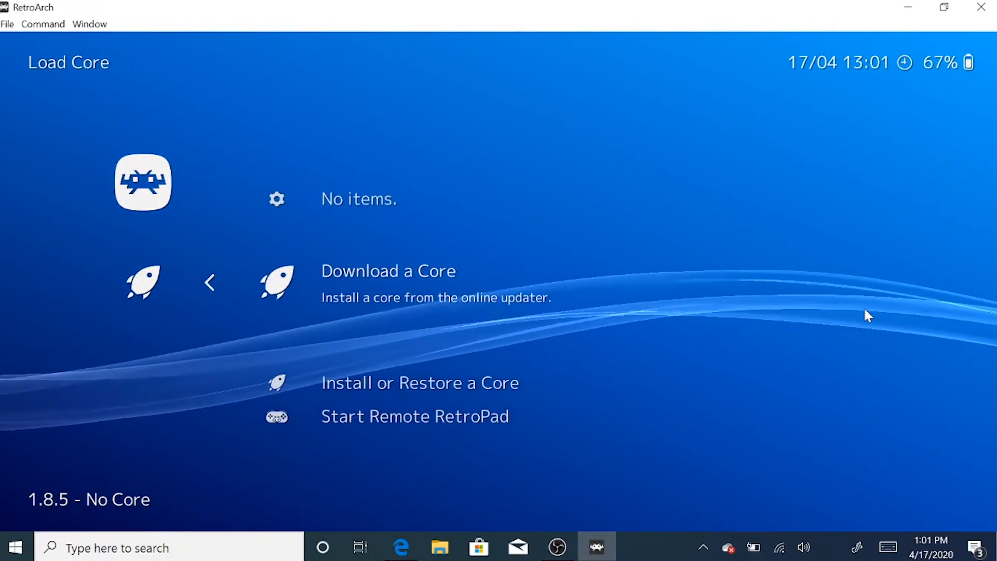
{"action": "key", "text": "Return"}
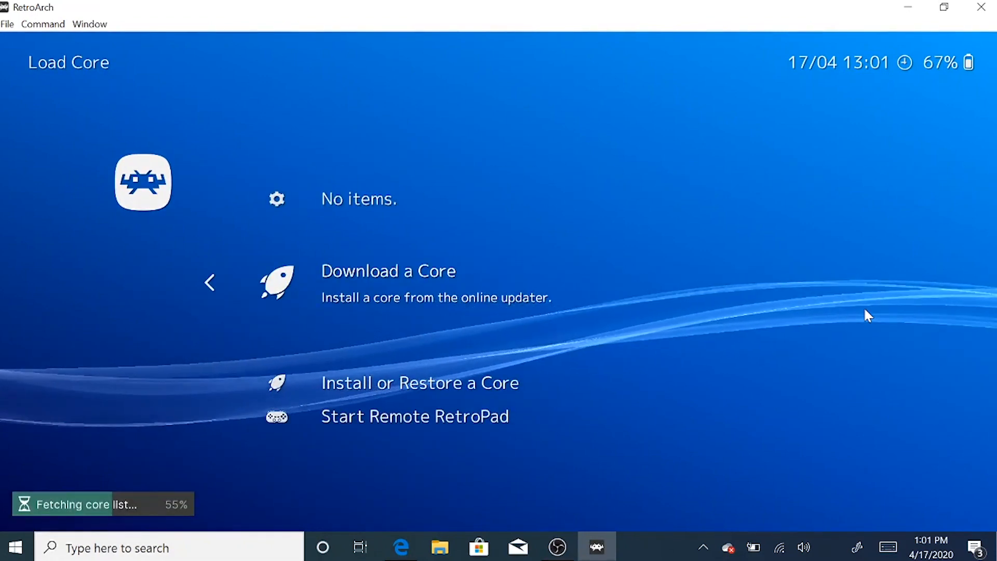
Browse the Core Updater list to examine which system and emulator cores can be downloaded.
{"action": "key", "text": "Down"}
{"action": "key", "text": "Down"}
{"action": "key", "text": "Down"}
{"action": "key", "text": "Down"}
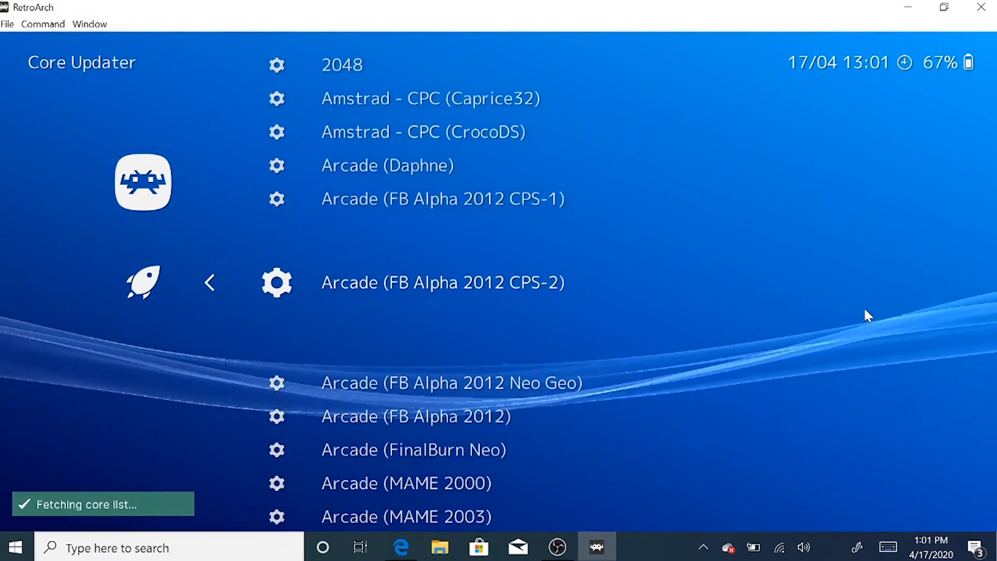
{"action": "key", "text": "Down"}
{"action": "key", "text": "Down"}
{"action": "key", "text": "Down"}
{"action": "key", "text": "Down"}
{"action": "key", "text": "Down"}
{"action": "key", "text": "Down"}
{"action": "key", "text": "Down"}
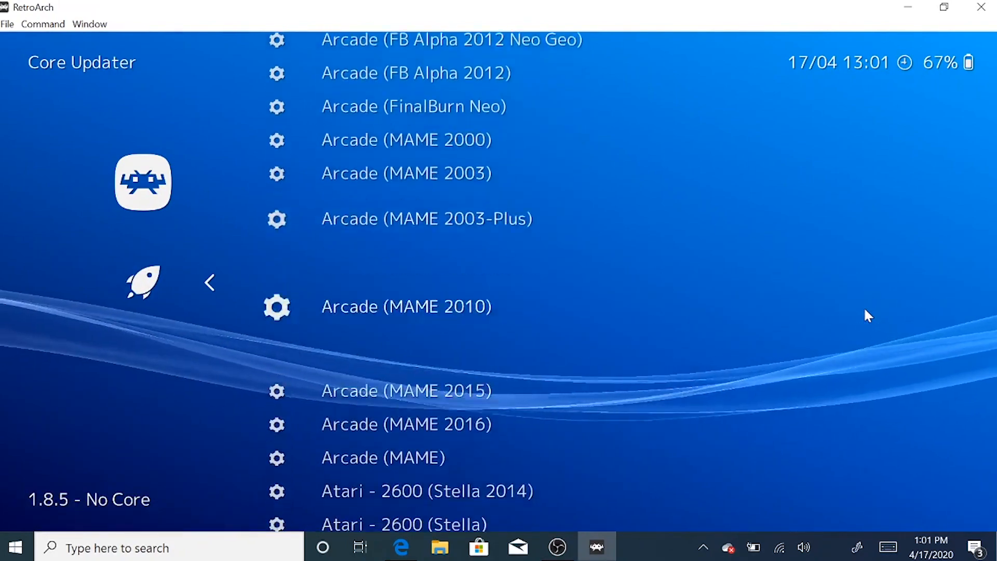
{"action": "key", "text": "Down"}
{"action": "key", "text": "Down"}
{"action": "key", "text": "Down"}
{"action": "key", "text": "Down"}
{"action": "key", "text": "Down"}
{"action": "key", "text": "Down"}
{"action": "key", "text": "Down"}
{"action": "key", "text": "Down"}
{"action": "key", "text": "Down"}
{"action": "key", "text": "Down"}
{"action": "key", "text": "Down"}
{"action": "key", "text": "Down"}
{"action": "key", "text": "Down"}
{"action": "key", "text": "Down"}
{"action": "key", "text": "Down"}
{"action": "key", "text": "Down"}
{"action": "key", "text": "Down"}
{"action": "key", "text": "Down"}
{"action": "key", "text": "Down"}
{"action": "key", "text": "Down"}
{"action": "key", "text": "Down"}
{"action": "key", "text": "Down"}
{"action": "key", "text": "Down"}
{"action": "key", "text": "Down"}
{"action": "key", "text": "Down"}
{"action": "key", "text": "Down"}
{"action": "key", "text": "Down"}
{"action": "key", "text": "Down"}
{"action": "key", "text": "Down"}
{"action": "key", "text": "Down"}
{"action": "key", "text": "Down"}
{"action": "key", "text": "Down"}
{"action": "key", "text": "Down"}
{"action": "key", "text": "Down"}
{"action": "key", "text": "Down"}
{"action": "key", "text": "Down"}
{"action": "key", "text": "Down"}
{"action": "key", "text": "Down"}
{"action": "key", "text": "Down"}
{"action": "key", "text": "Down"}
{"action": "key", "text": "Down"}
{"action": "key", "text": "Down"}
{"action": "key", "text": "Down"}
{"action": "key", "text": "Down"}
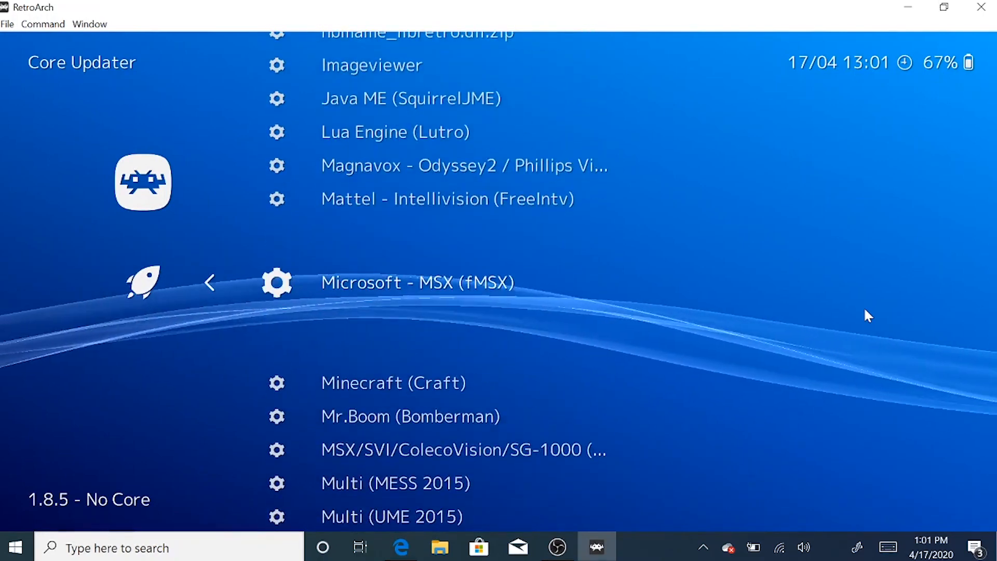
{"action": "key", "text": "Down"}
{"action": "key", "text": "Down"}
{"action": "key", "text": "Down"}
{"action": "key", "text": "Down"}
{"action": "key", "text": "Down"}
{"action": "key", "text": "Up"}
{"action": "key", "text": "Up"}
{"action": "key", "text": "Up"}
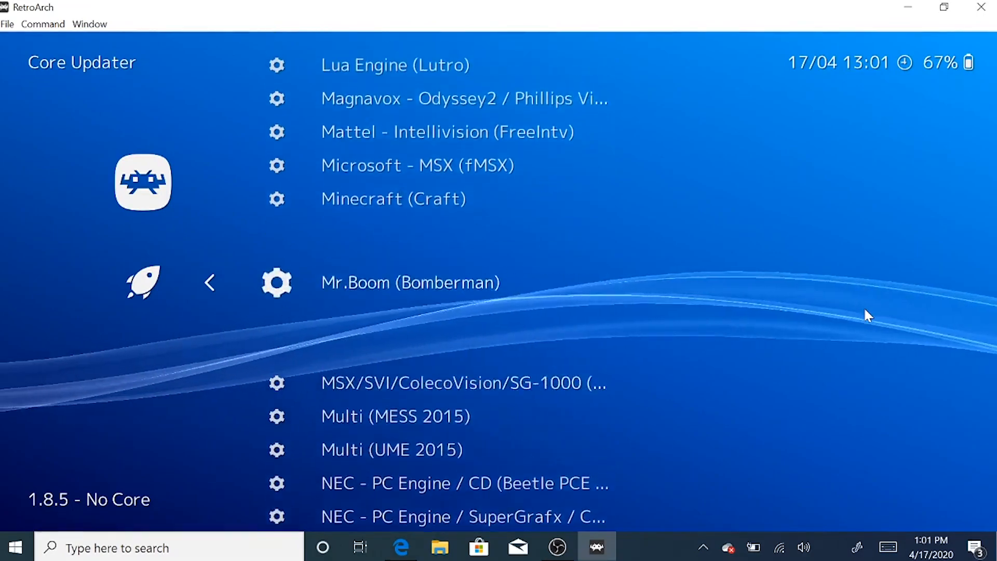
{"action": "key", "text": "Up"}
{"action": "key", "text": "Up"}
{"action": "key", "text": "Up"}
{"action": "key", "text": "Up"}
{"action": "key", "text": "Up"}
{"action": "key", "text": "Up"}
{"action": "key", "text": "Up"}
{"action": "key", "text": "Up"}
{"action": "key", "text": "Up"}
{"action": "key", "text": "Up"}
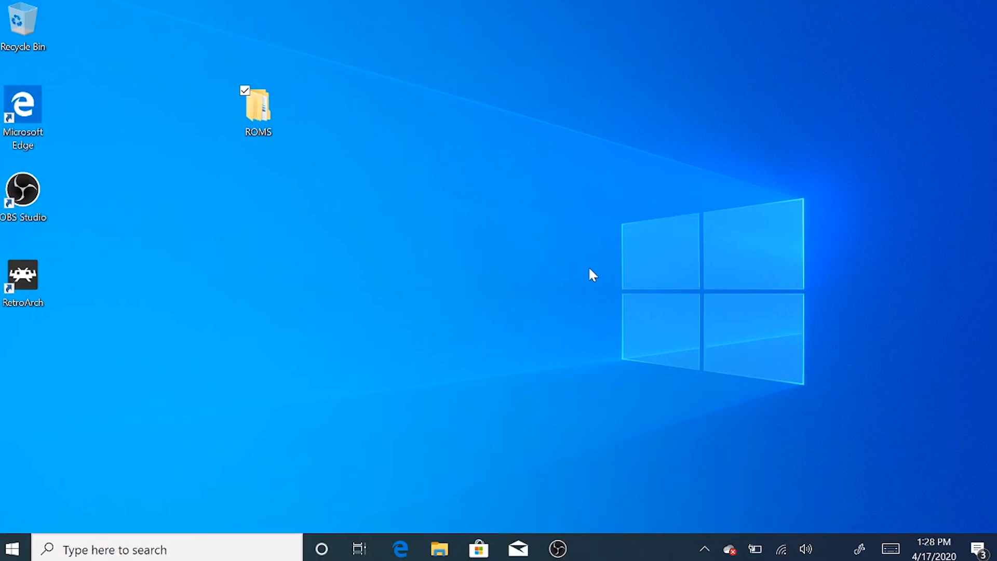
Open the ROMS folder on the desktop to examine its per-console subfolders.
{"action": "double_click", "coordinate": [262, 125]}
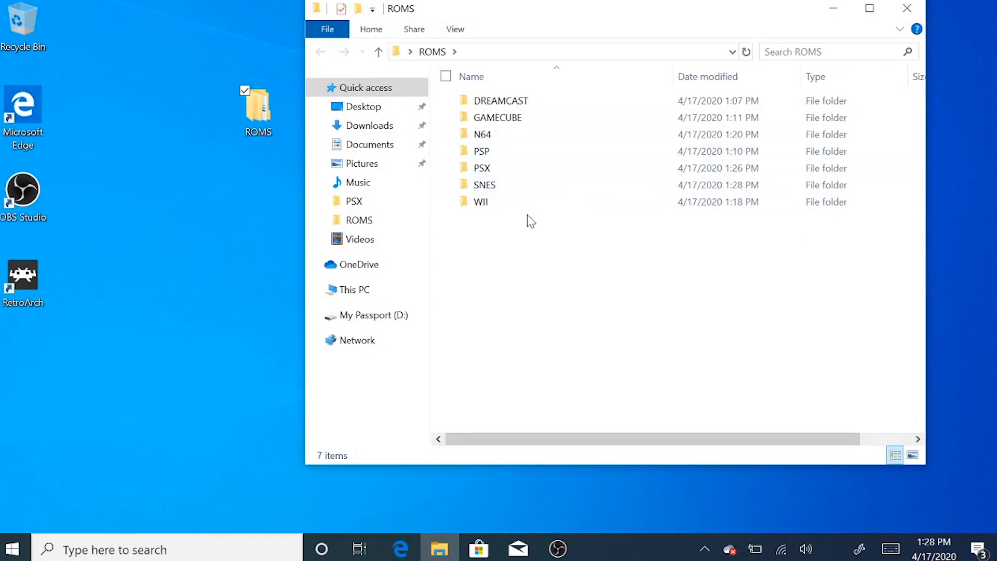
Examine the game files in the SNES subfolder, return to ROMS and close the folder window.
{"action": "double_click", "coordinate": [535, 185]}
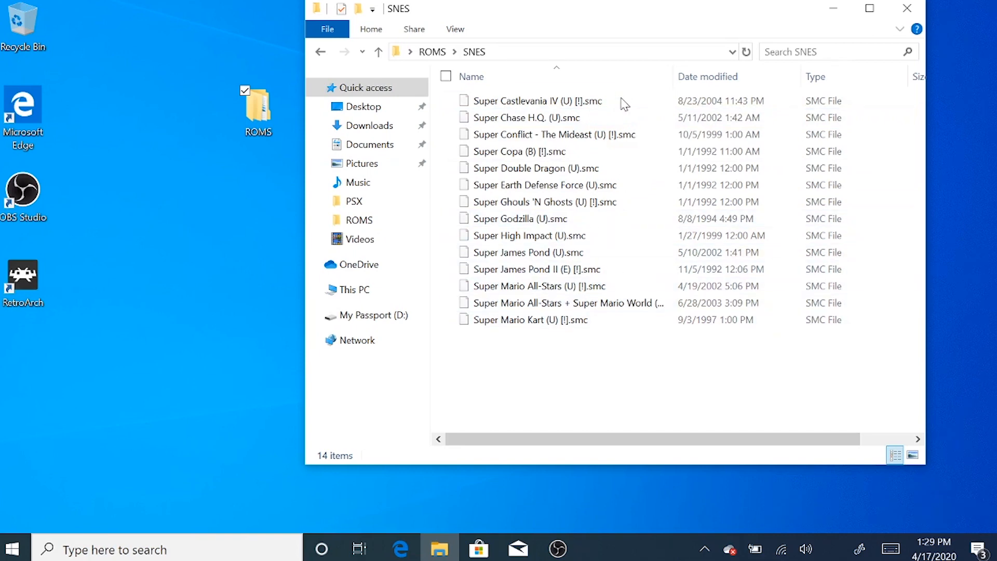
{"action": "left_click", "coordinate": [321, 52]}
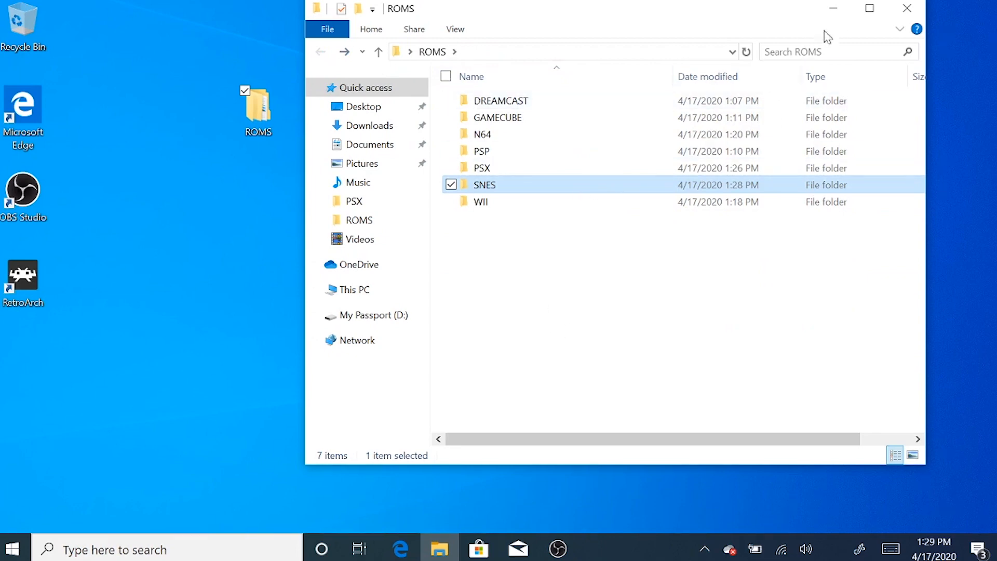
{"action": "left_click", "coordinate": [908, 9]}
Launch RetroArch from the desktop, minimize OBS and open Scan Directory under Import content.
{"action": "double_click", "coordinate": [21, 286]}
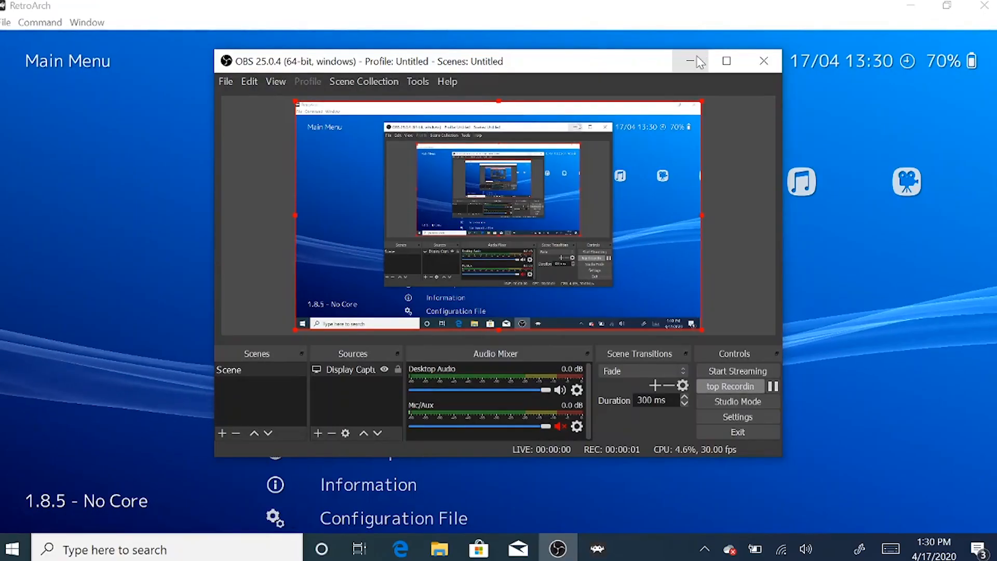
{"action": "left_click", "coordinate": [696, 55]}
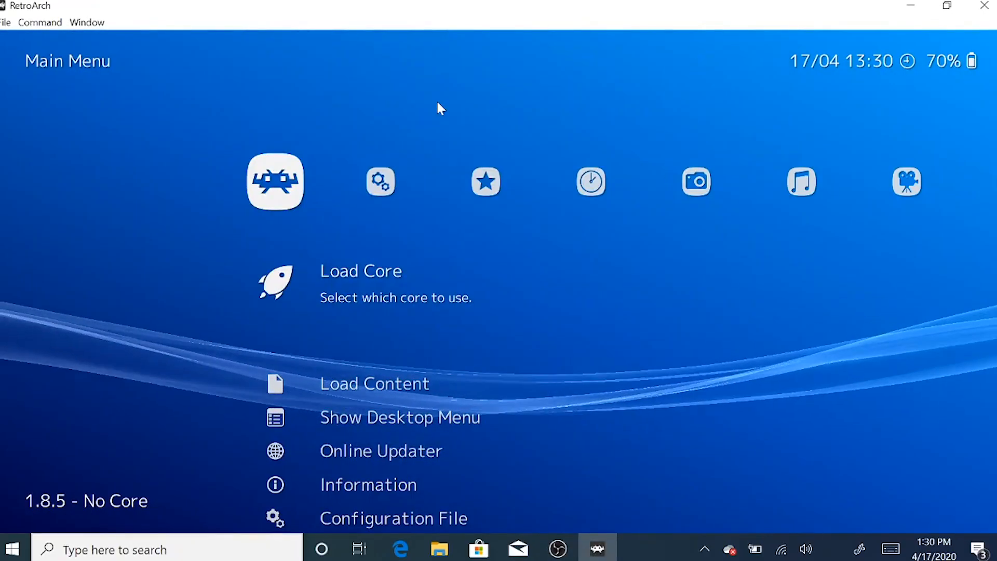
{"action": "key", "text": "Right"}
{"action": "key", "text": "Right"}
{"action": "key", "text": "Right"}
{"action": "key", "text": "Right"}
{"action": "key", "text": "Right"}
{"action": "key", "text": "Right"}
{"action": "key", "text": "Right"}
{"action": "key", "text": "Right"}
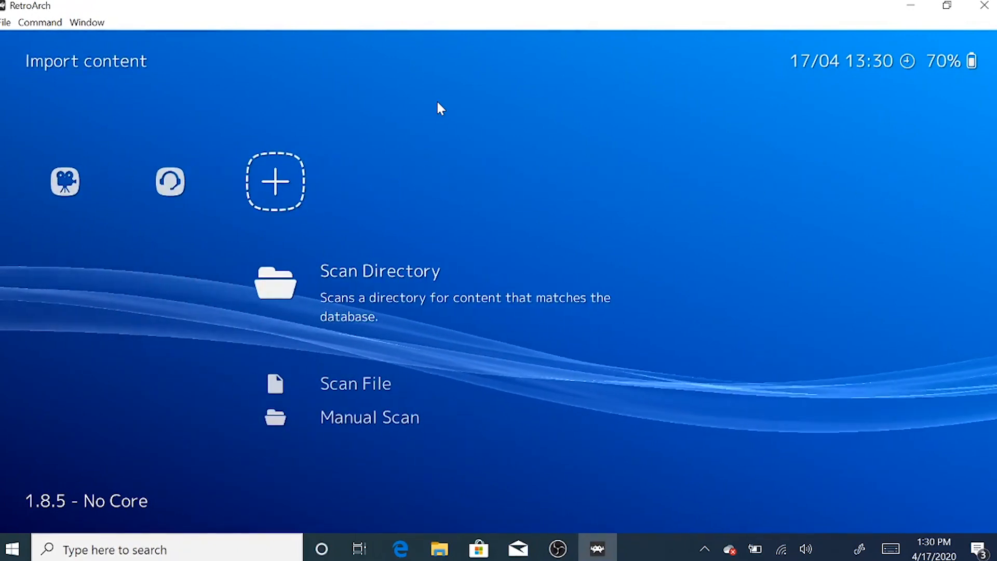
{"action": "key", "text": "Return"}
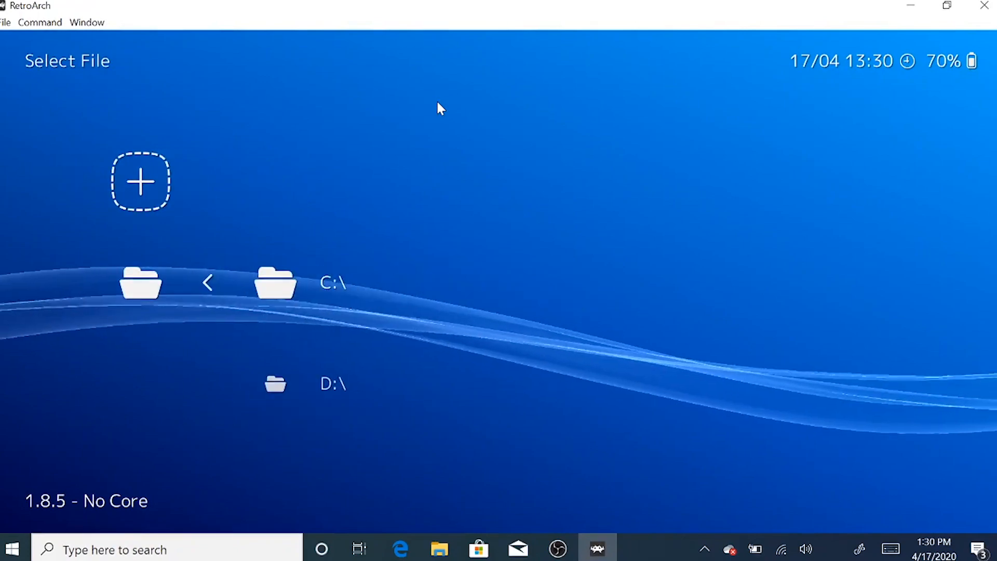
Browse from the C:\ drive into the Owner folder under Users.
{"action": "key", "text": "Return"}
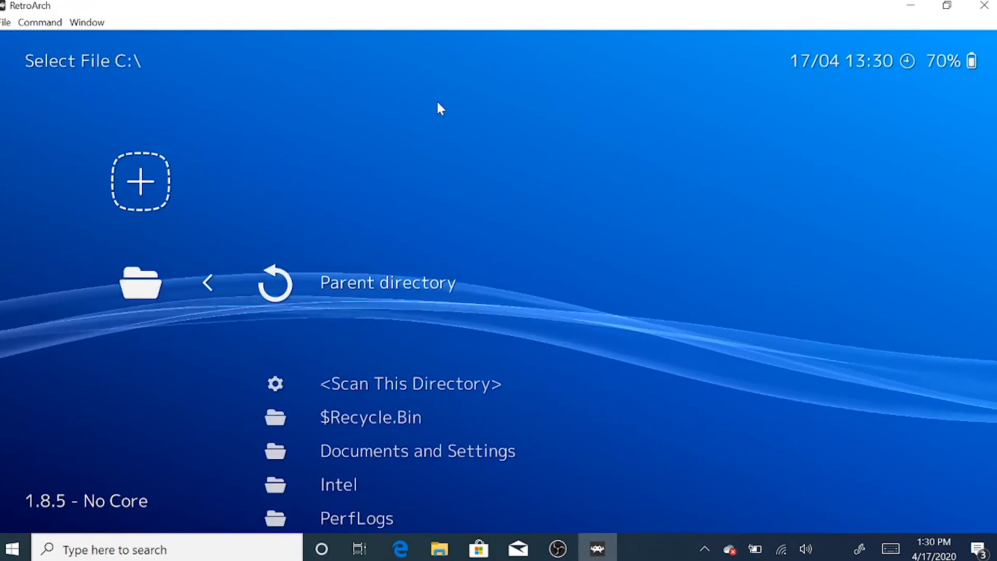
{"action": "key", "text": "Down"}
{"action": "key", "text": "Down"}
{"action": "key", "text": "Down"}
{"action": "key", "text": "Down"}
{"action": "key", "text": "Down"}
{"action": "key", "text": "Down"}
{"action": "key", "text": "Down"}
{"action": "key", "text": "Down"}
{"action": "key", "text": "Down"}
{"action": "key", "text": "Down"}
{"action": "key", "text": "Down"}
{"action": "key", "text": "Return"}
{"action": "key", "text": "Down"}
{"action": "key", "text": "Down"}
{"action": "key", "text": "Down"}
{"action": "key", "text": "Down"}
{"action": "key", "text": "Down"}
{"action": "key", "text": "Return"}
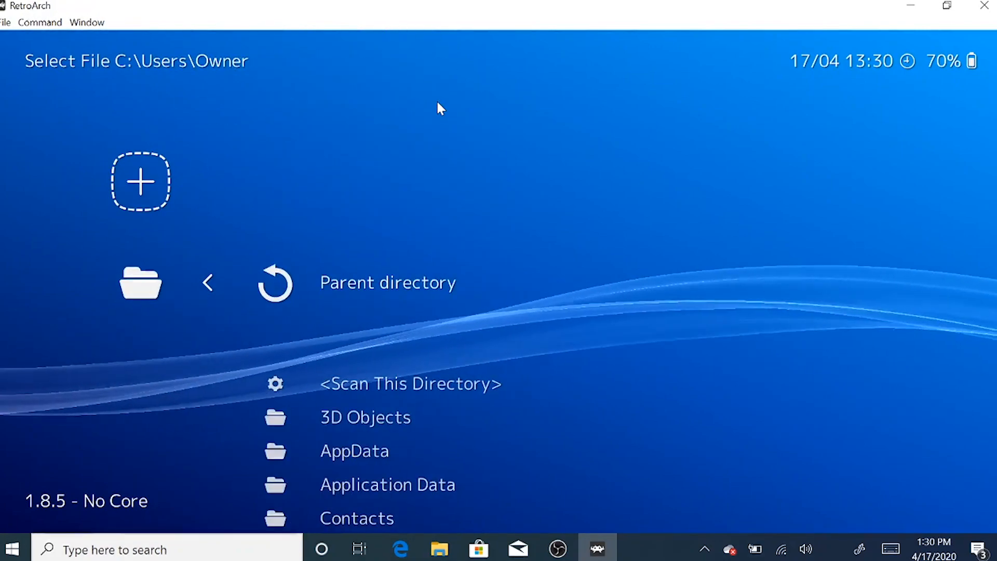
Open the ROMS folder inside the Desktop directory.
{"action": "key", "text": "Down"}
{"action": "key", "text": "Down"}
{"action": "key", "text": "Down"}
{"action": "key", "text": "Down"}
{"action": "key", "text": "Down"}
{"action": "key", "text": "Down"}
{"action": "key", "text": "Down"}
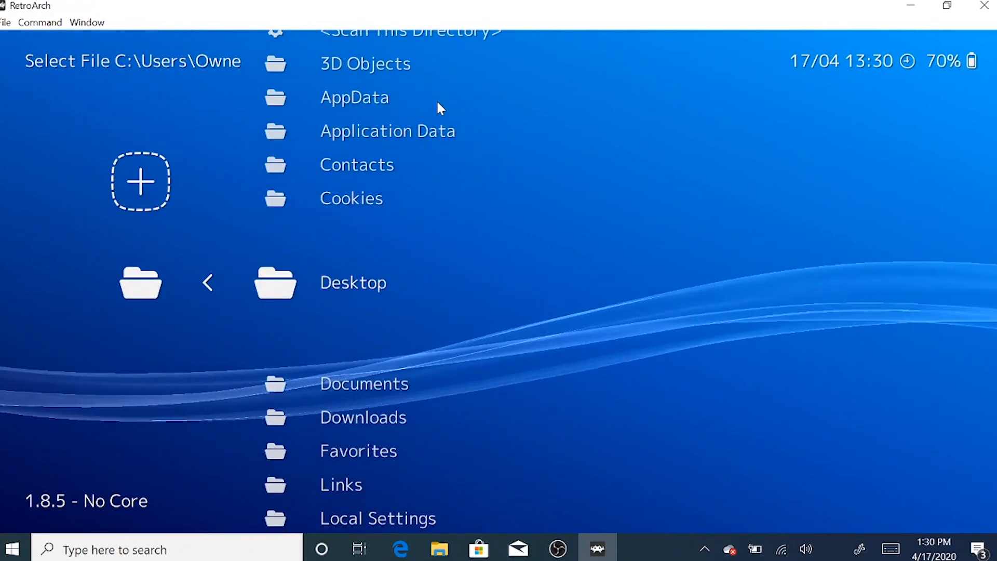
{"action": "key", "text": "Return"}
{"action": "key", "text": "Down"}
{"action": "key", "text": "Down"}
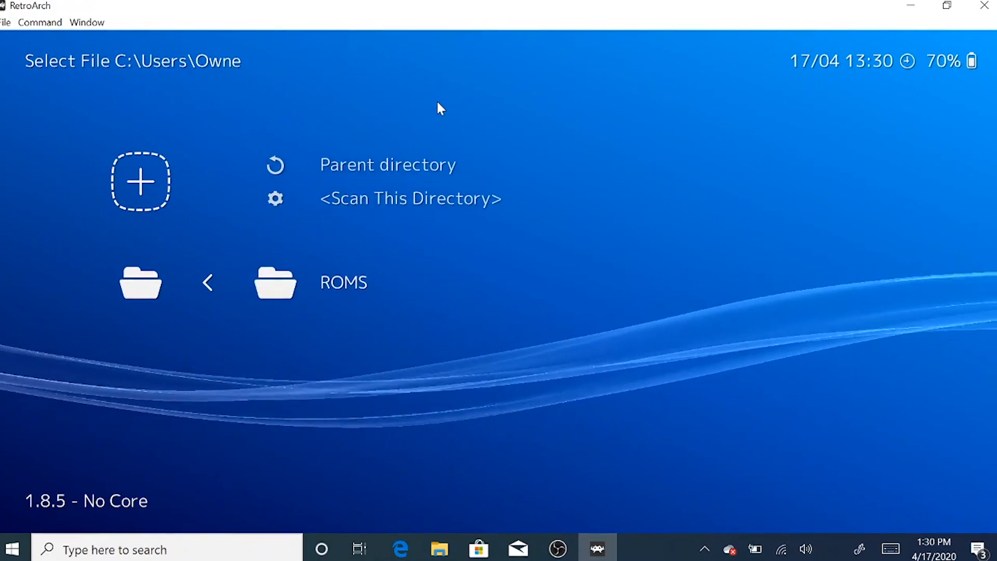
{"action": "key", "text": "Return"}
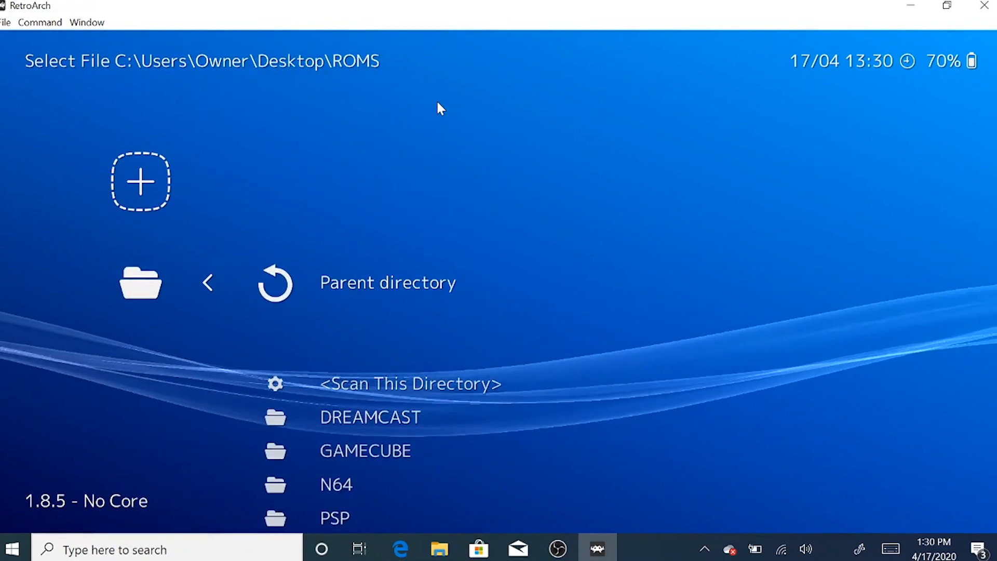
Scan the DREAMCAST folder for content and return to Import content.
{"action": "key", "text": "Down"}
{"action": "key", "text": "Down"}
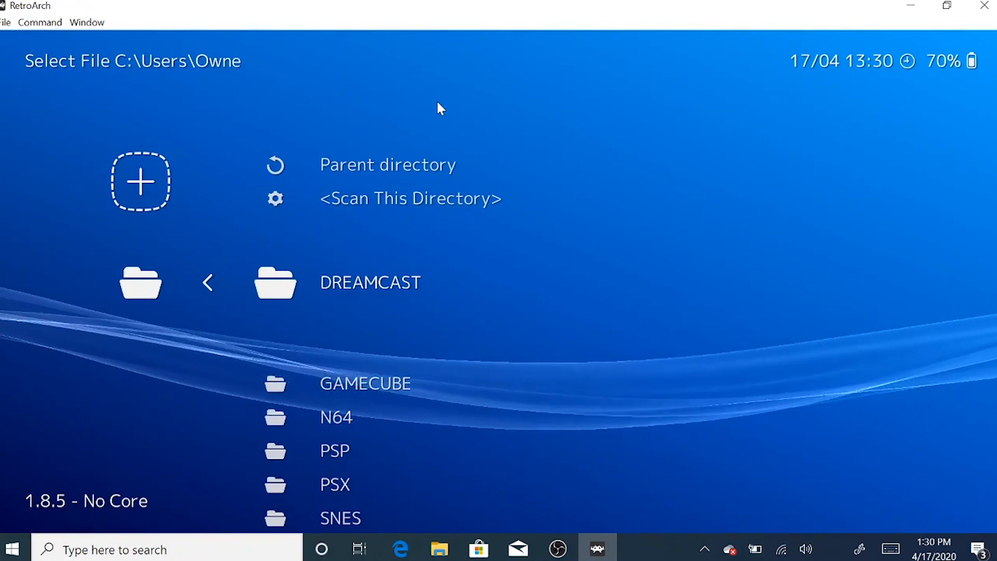
{"action": "key", "text": "Return"}
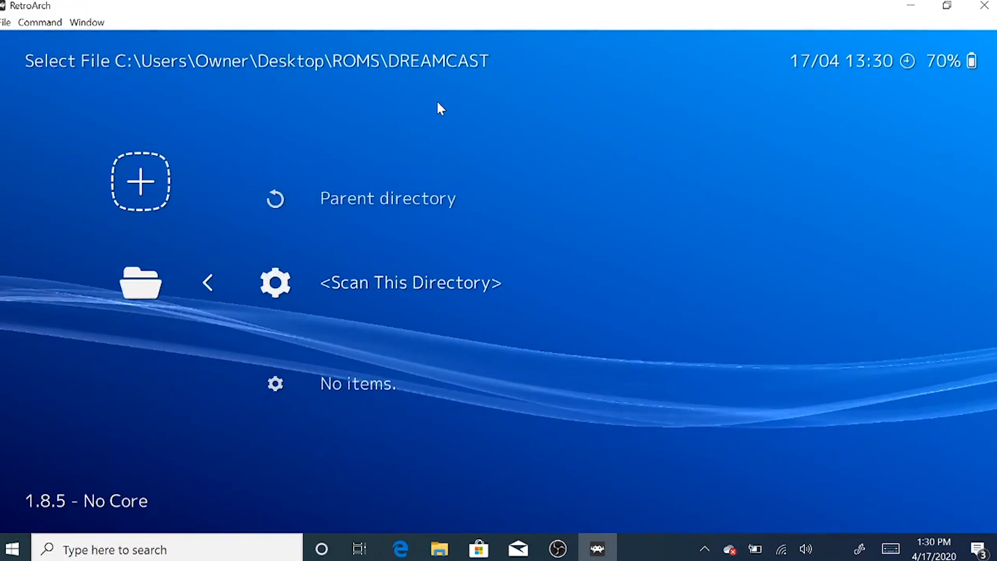
{"action": "key", "text": "Return"}
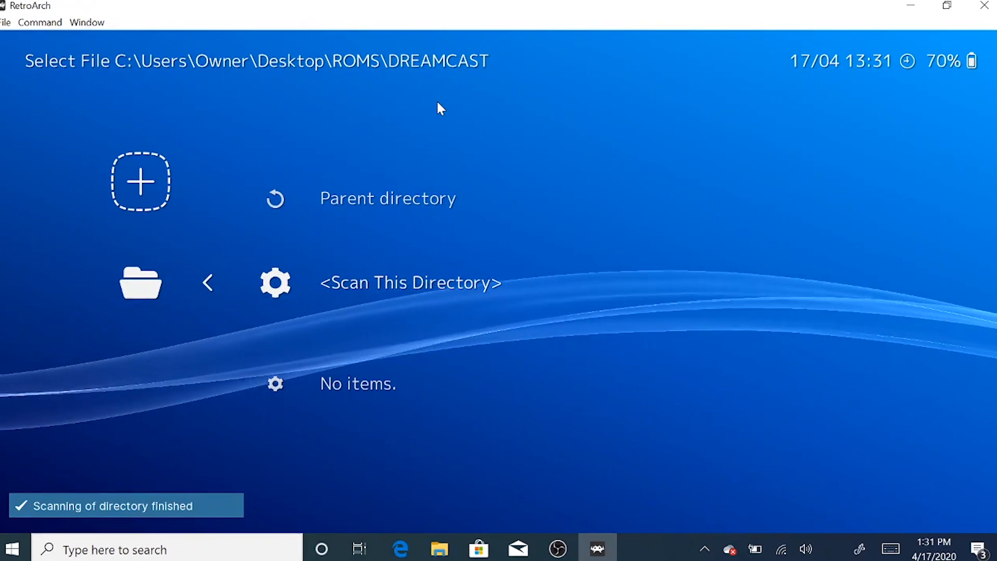
{"action": "key", "text": "BackSpace"}
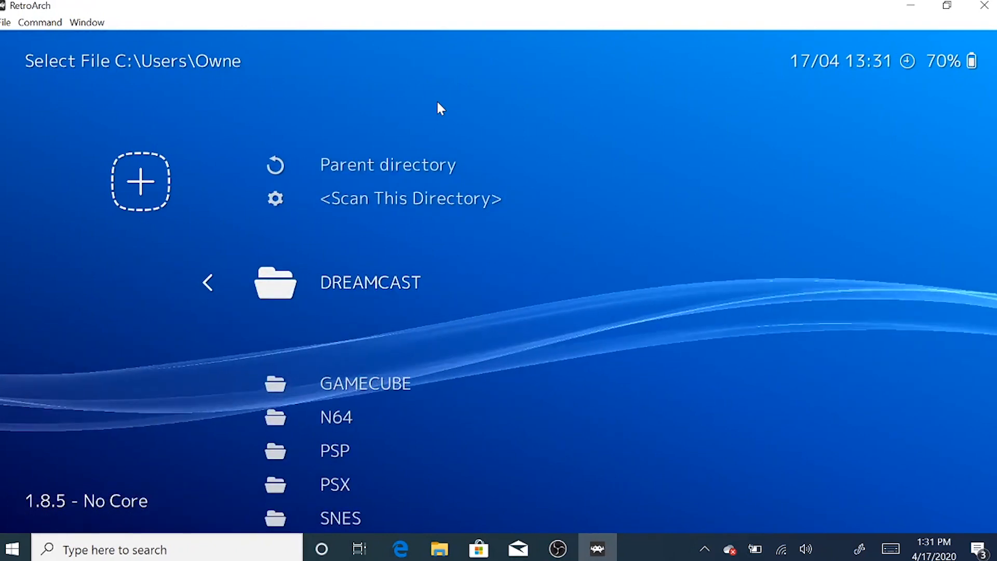
{"action": "key", "text": "Down"}
{"action": "key", "text": "BackSpace"}
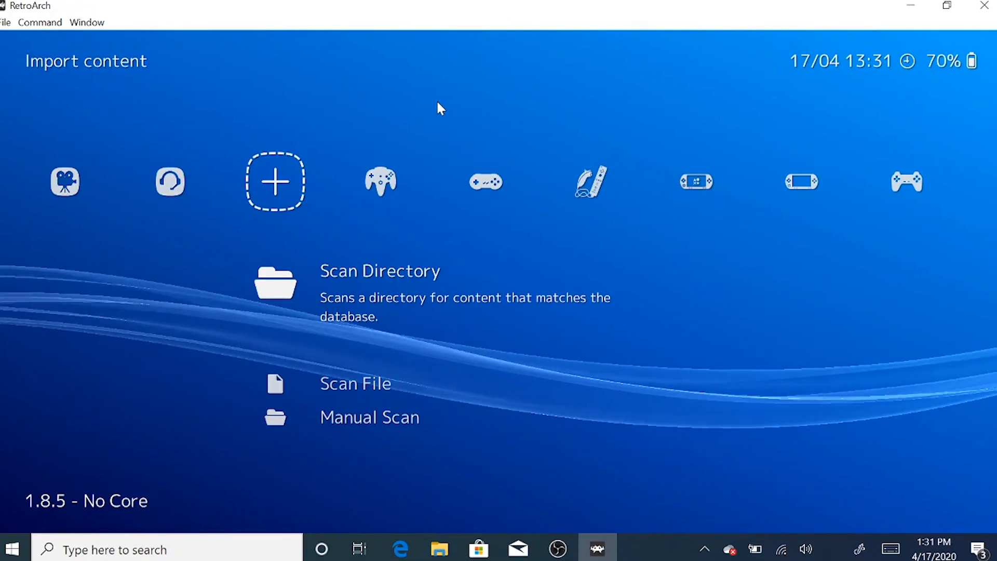
{"action": "key", "text": "Left"}
{"action": "key", "text": "Right"}
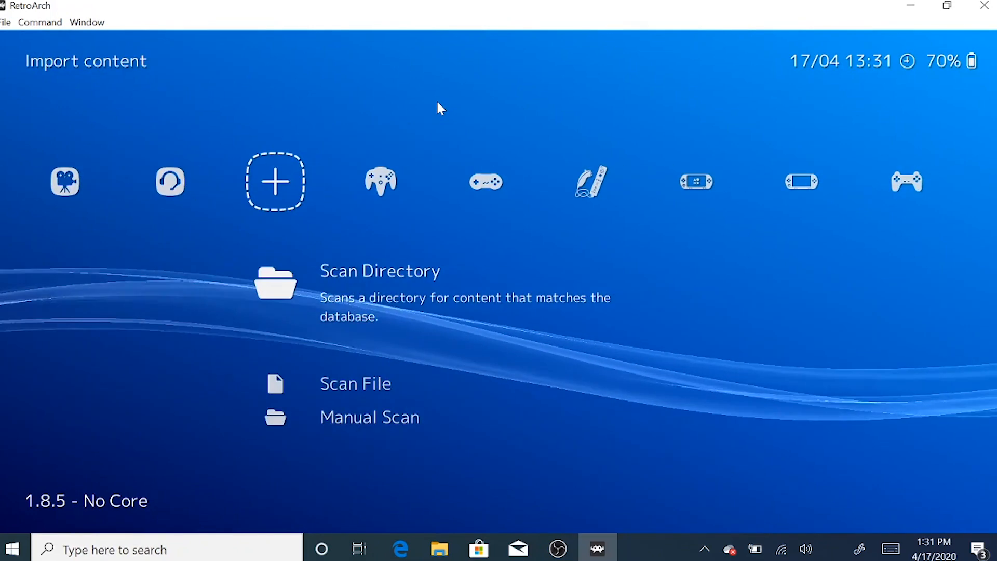
Browse the Nintendo 64, Super Nintendo, Wii, PlayStation Portable and PlayStation playlists to examine the imported games.
{"action": "key", "text": "Right"}
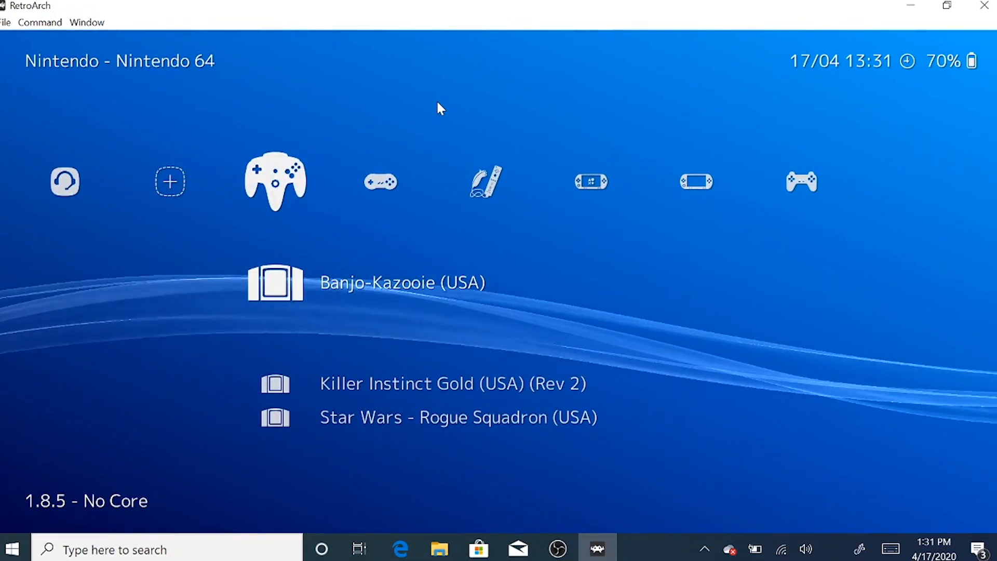
{"action": "key", "text": "Down"}
{"action": "key", "text": "Down"}
{"action": "key", "text": "Down"}
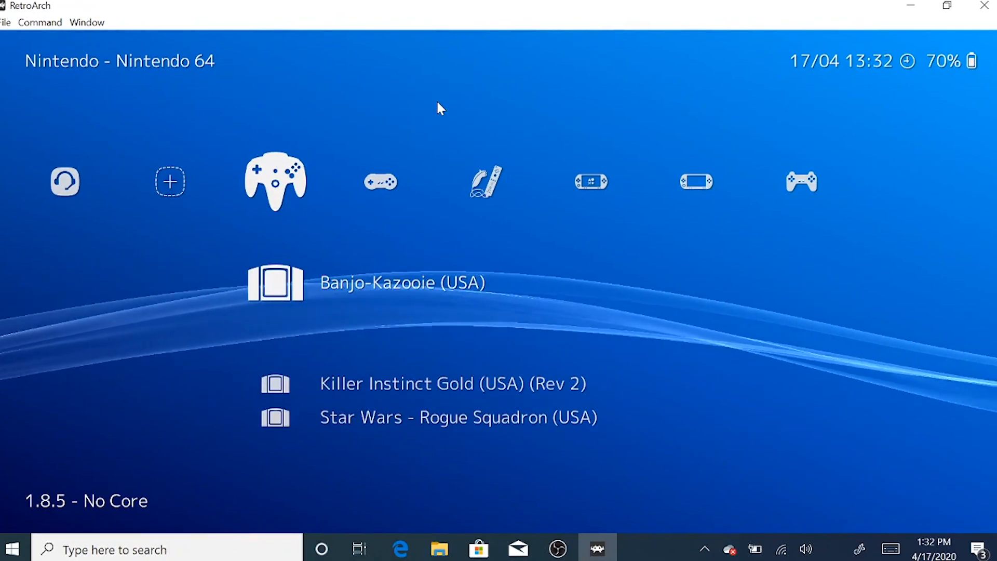
{"action": "key", "text": "Right"}
{"action": "key", "text": "Down"}
{"action": "key", "text": "Down"}
{"action": "key", "text": "Down"}
{"action": "key", "text": "Right"}
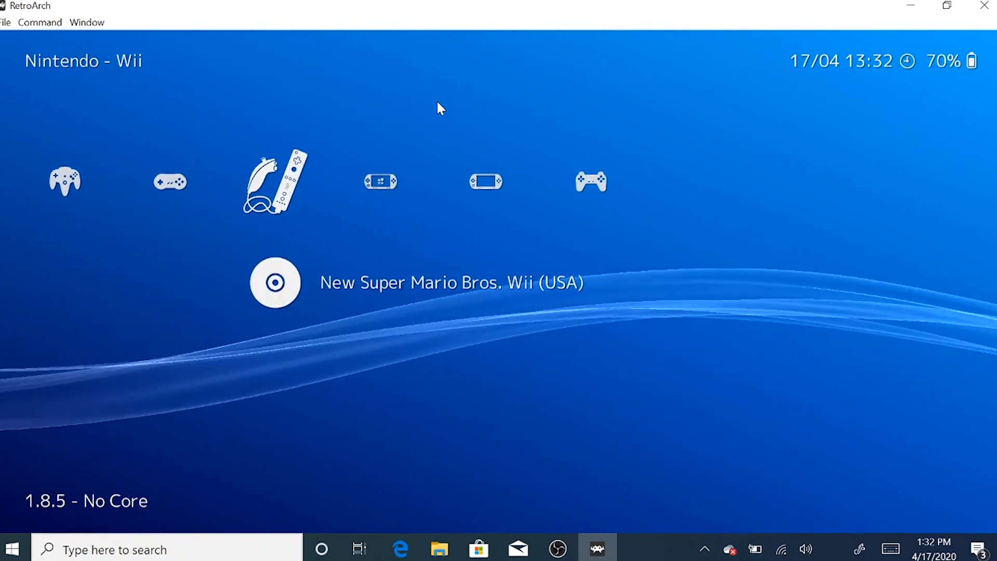
{"action": "key", "text": "Right"}
{"action": "key", "text": "Right"}
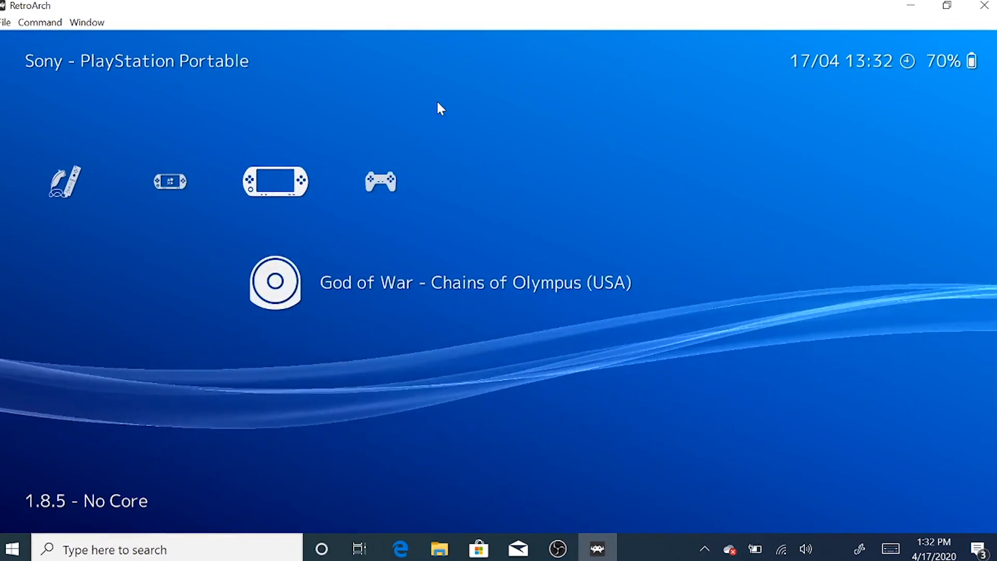
{"action": "key", "text": "Right"}
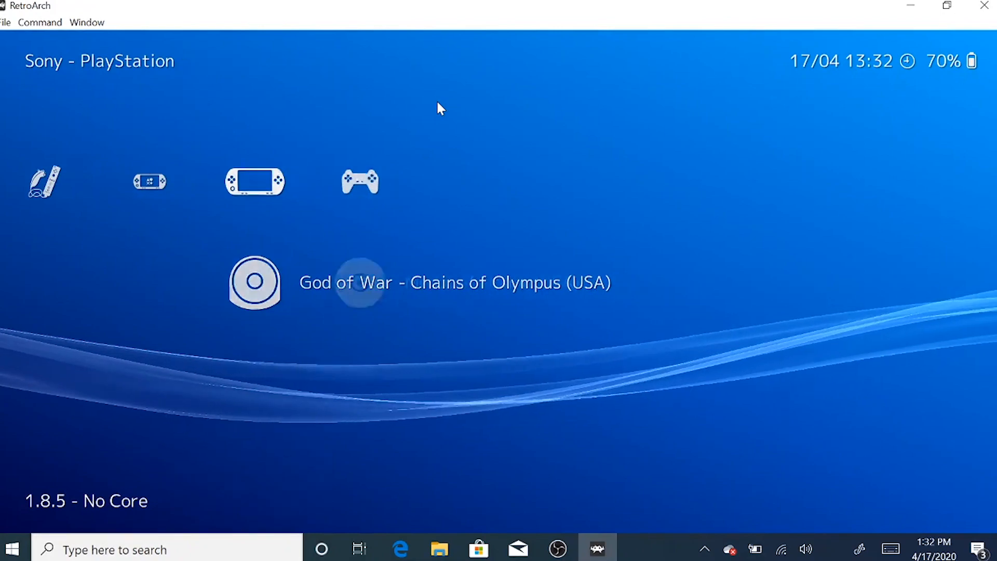
{"action": "key", "text": "Left"}
{"action": "key", "text": "Left"}
{"action": "key", "text": "Left"}
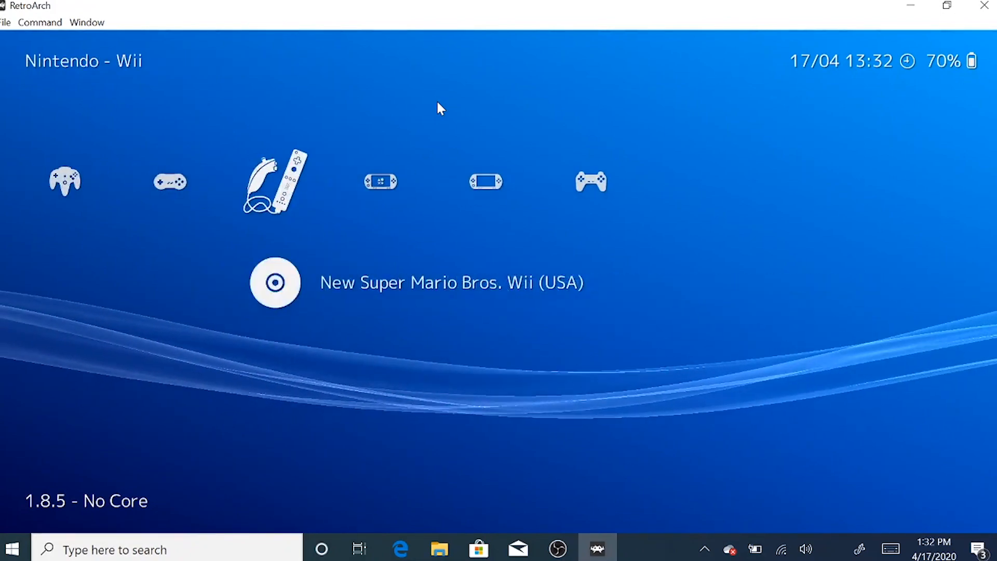
{"action": "key", "text": "Left"}
{"action": "key", "text": "Left"}
{"action": "key", "text": "Right"}
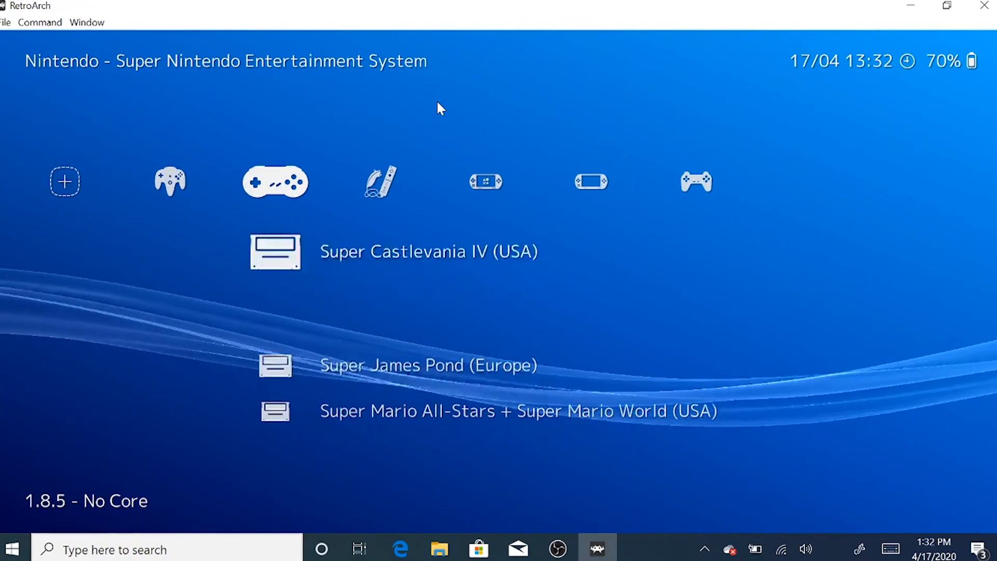
{"action": "key", "text": "Left"}
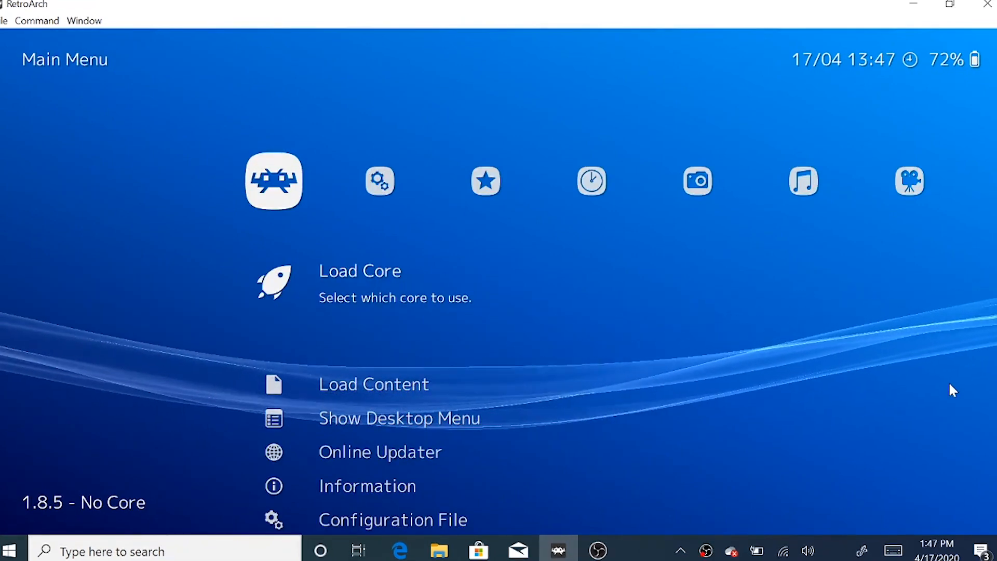
Open the Playlist Thumbnails Updater within the Online Updater.
{"action": "key", "text": "Down"}
{"action": "key", "text": "Down"}
{"action": "key", "text": "Down"}
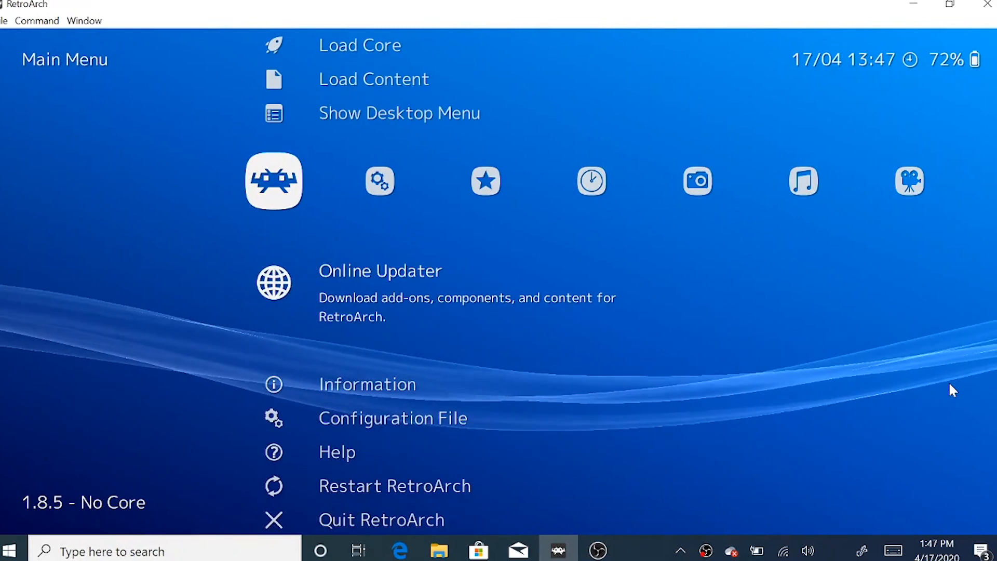
{"action": "key", "text": "Return"}
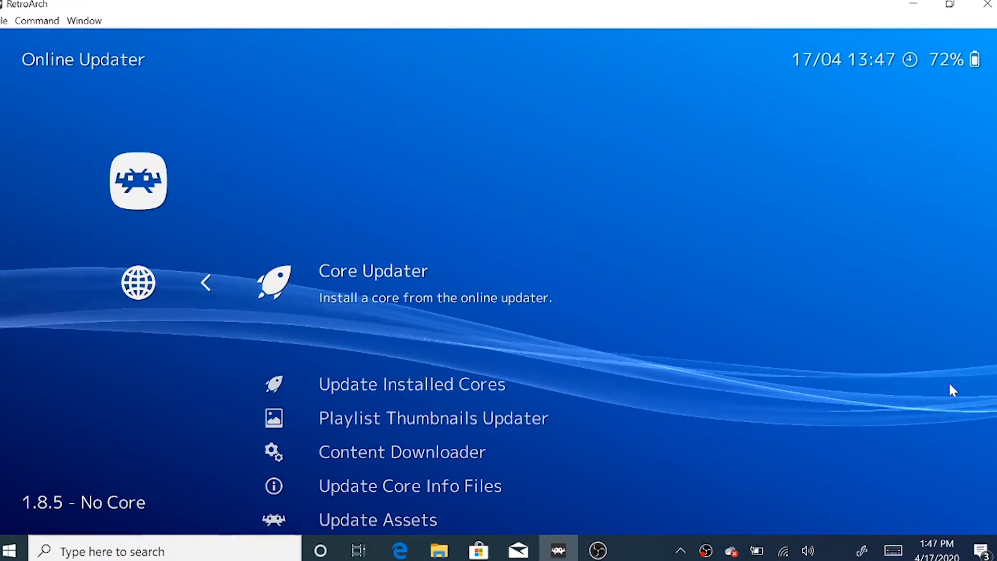
{"action": "key", "text": "Down"}
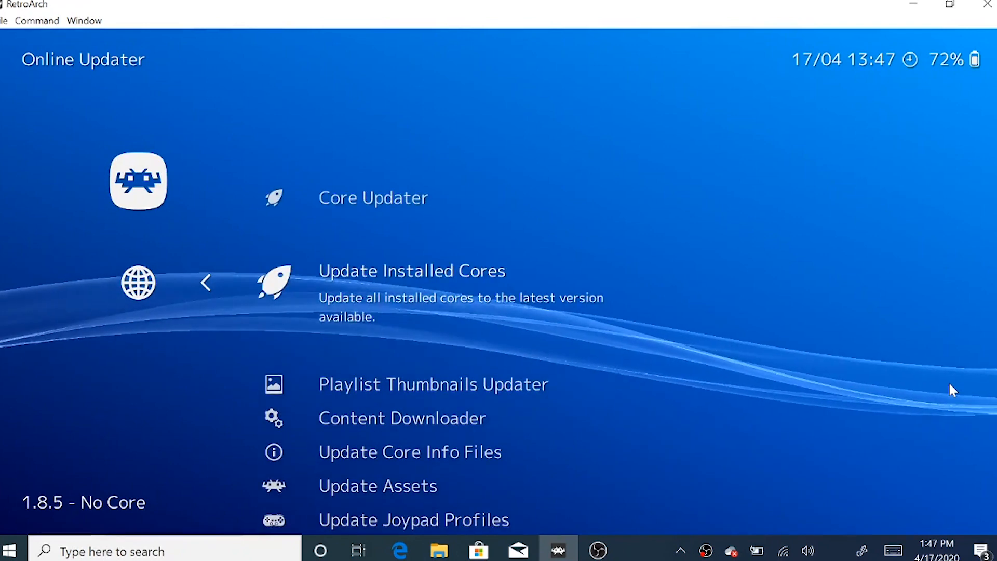
{"action": "key", "text": "Down"}
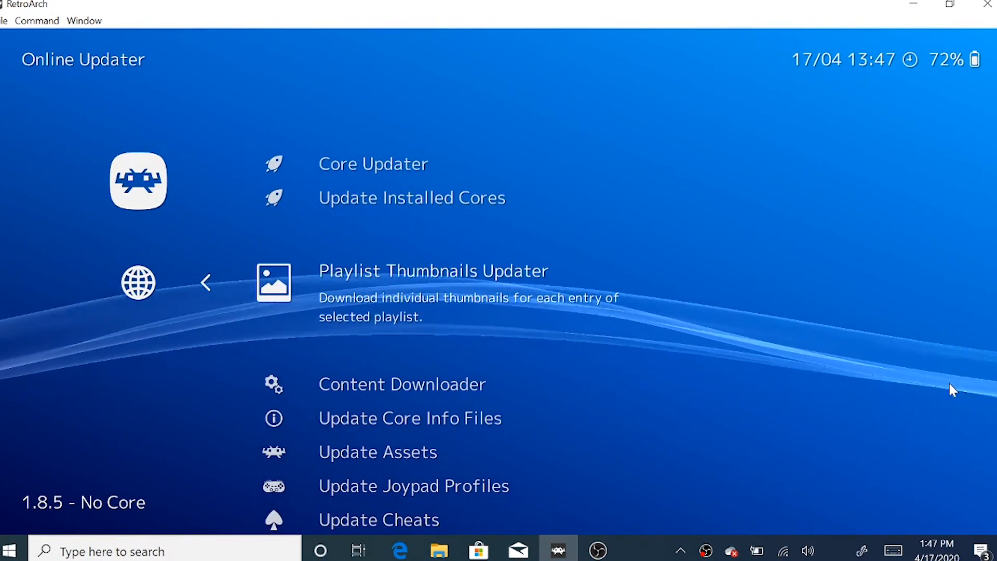
{"action": "key", "text": "Return"}
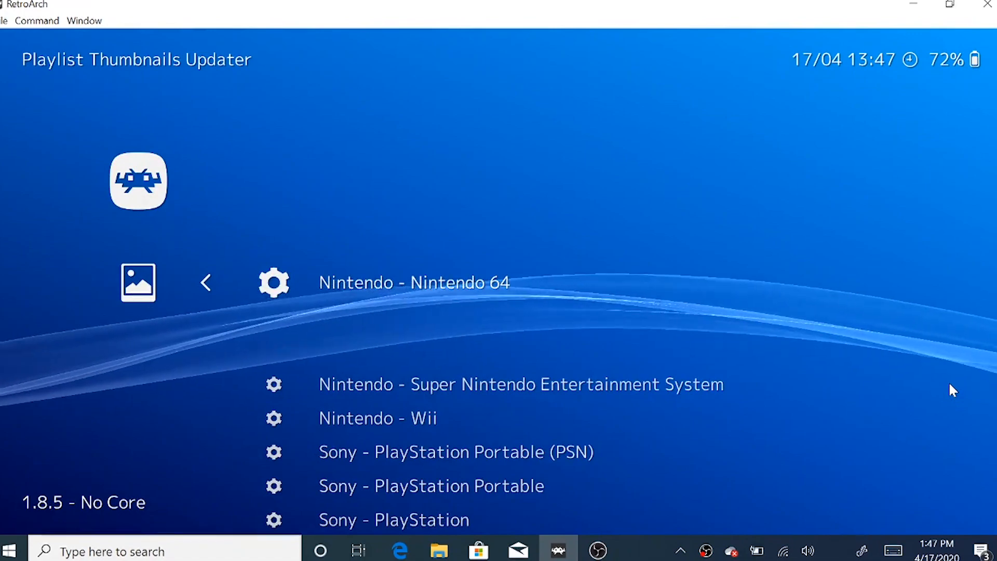
Look through the console playlists offered for thumbnail downloads.
{"action": "key", "text": "Down"}
{"action": "key", "text": "Down"}
{"action": "key", "text": "Down"}
{"action": "key", "text": "Down"}
{"action": "key", "text": "Down"}
{"action": "key", "text": "Up"}
{"action": "key", "text": "Up"}
{"action": "key", "text": "Up"}
{"action": "key", "text": "Up"}
{"action": "key", "text": "Up"}
{"action": "key", "text": "Down"}
{"action": "key", "text": "Up"}
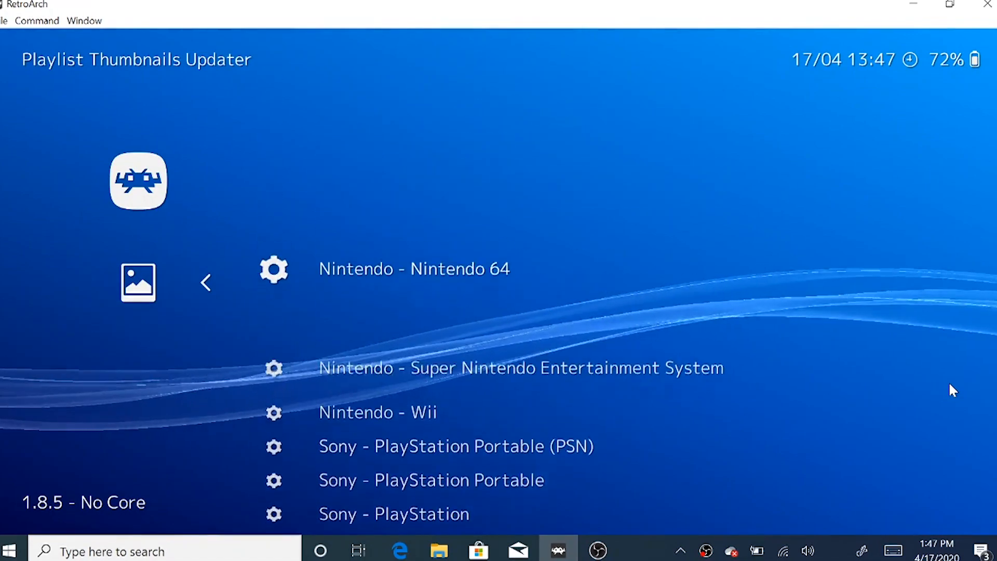
Download thumbnails for the Nintendo 64, Super Nintendo Entertainment System, Wii, PlayStation Portable (PSN) and PlayStation Portable playlists.
{"action": "key", "text": "Return"}
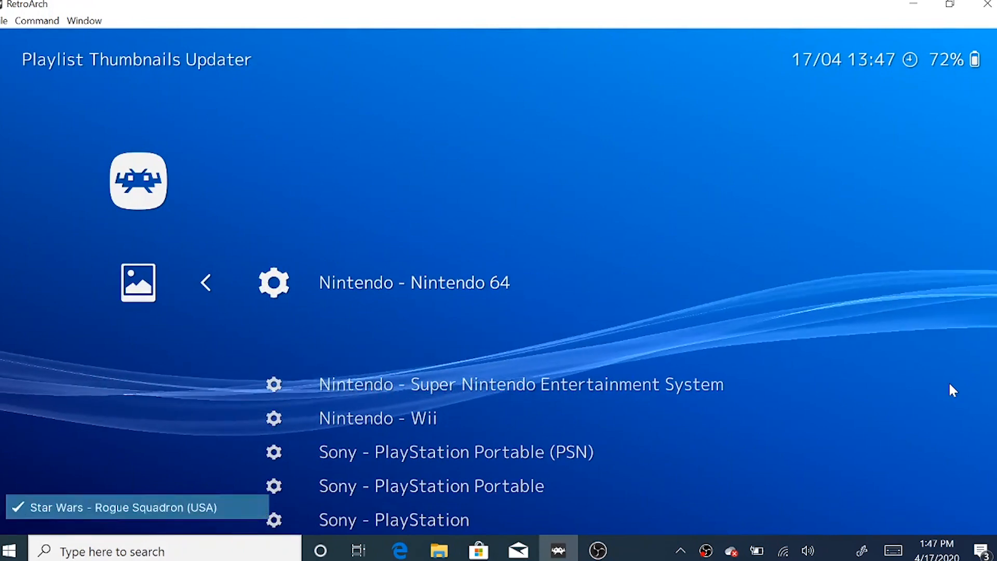
{"action": "key", "text": "Down"}
{"action": "key", "text": "Return"}
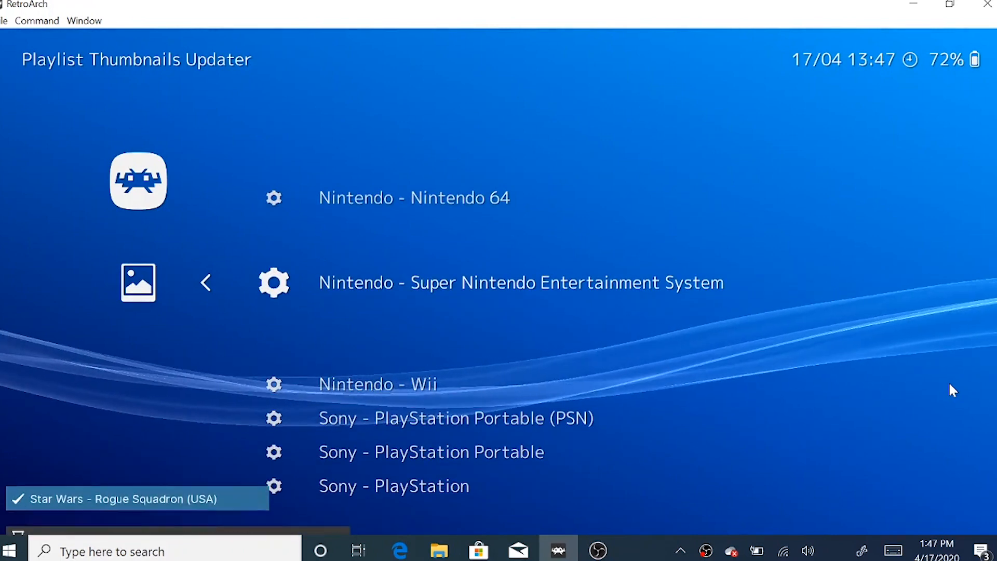
{"action": "key", "text": "Down"}
{"action": "key", "text": "Return"}
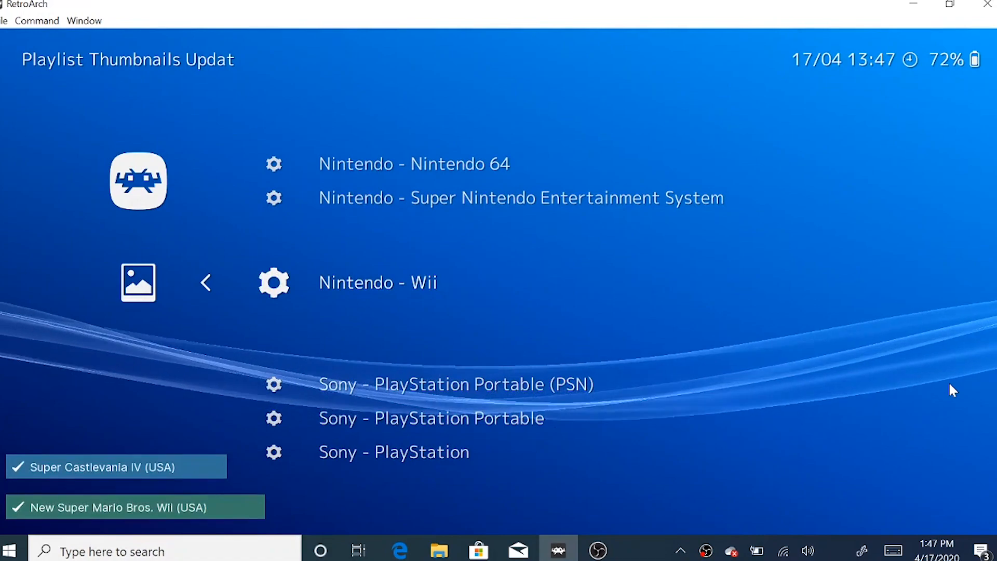
{"action": "key", "text": "Down"}
{"action": "key", "text": "Return"}
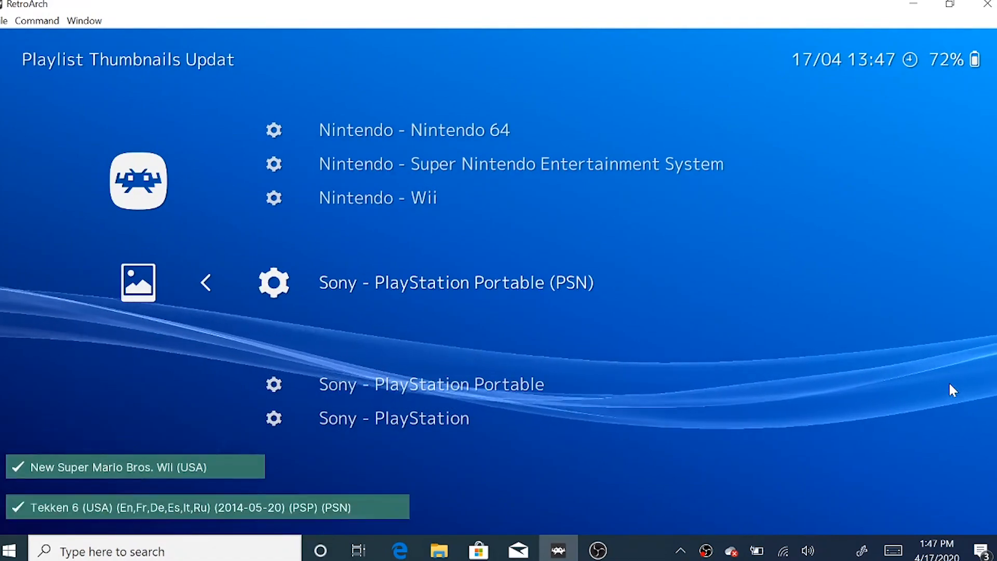
{"action": "key", "text": "Down"}
{"action": "key", "text": "Return"}
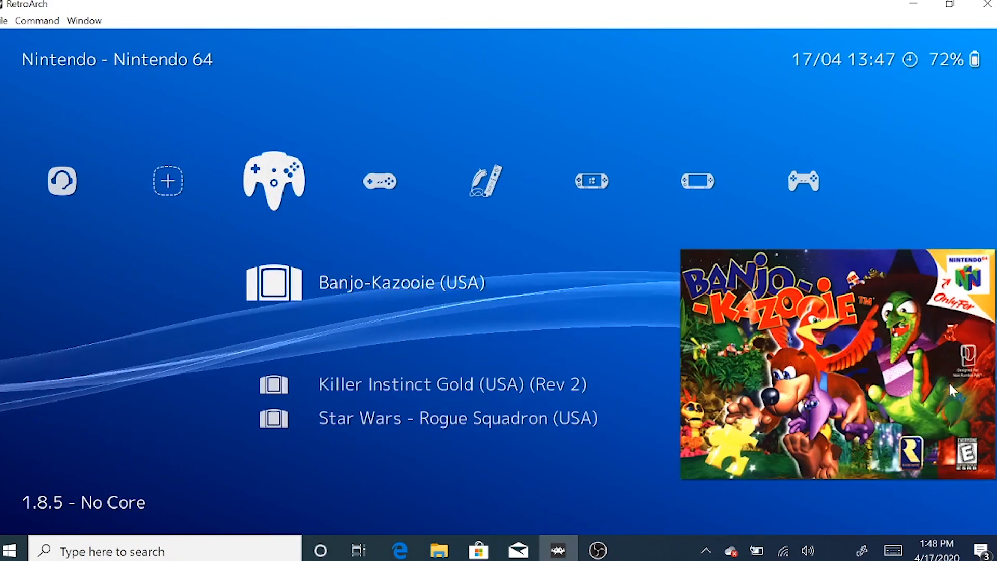
Browse the Nintendo 64, Super Nintendo and Wii playlists to examine the cover art of their games.
{"action": "key", "text": "Down"}
{"action": "key", "text": "Down"}
{"action": "key", "text": "Up"}
{"action": "key", "text": "Up"}
{"action": "key", "text": "Down"}
{"action": "key", "text": "Down"}
{"action": "key", "text": "Right"}
{"action": "key", "text": "Down"}
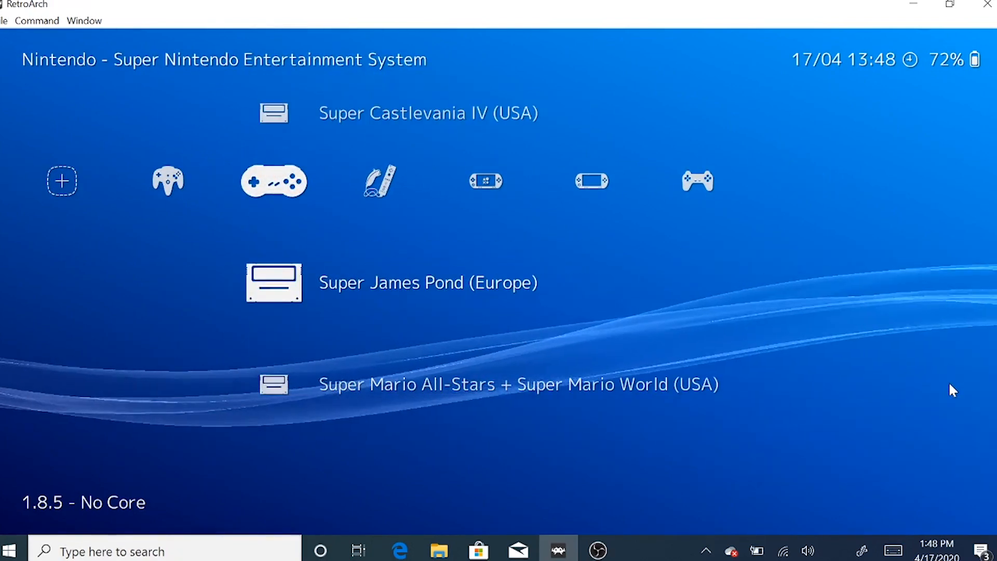
{"action": "key", "text": "Down"}
{"action": "key", "text": "Up"}
{"action": "key", "text": "Up"}
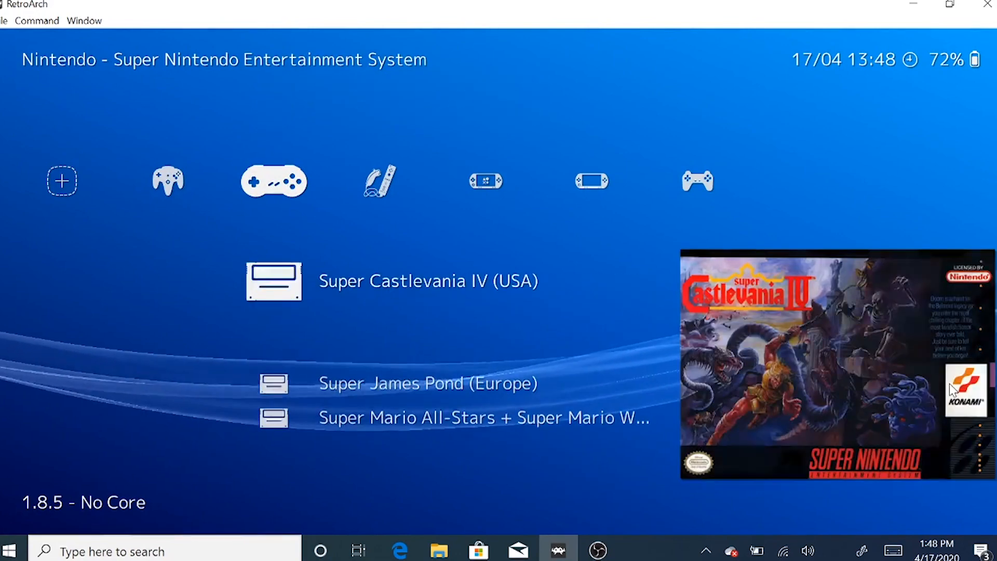
{"action": "key", "text": "Right"}
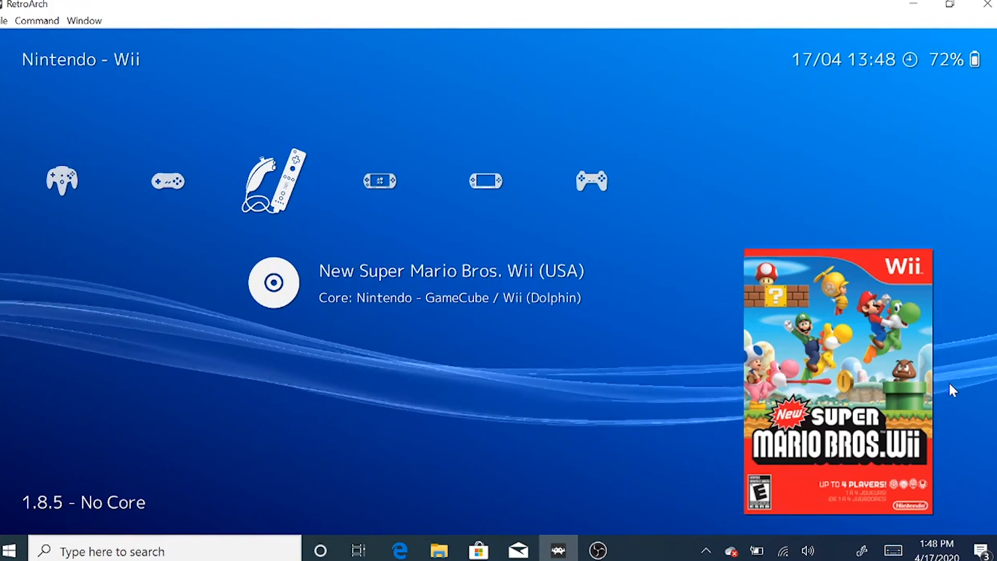
{"action": "key", "text": "Right"}
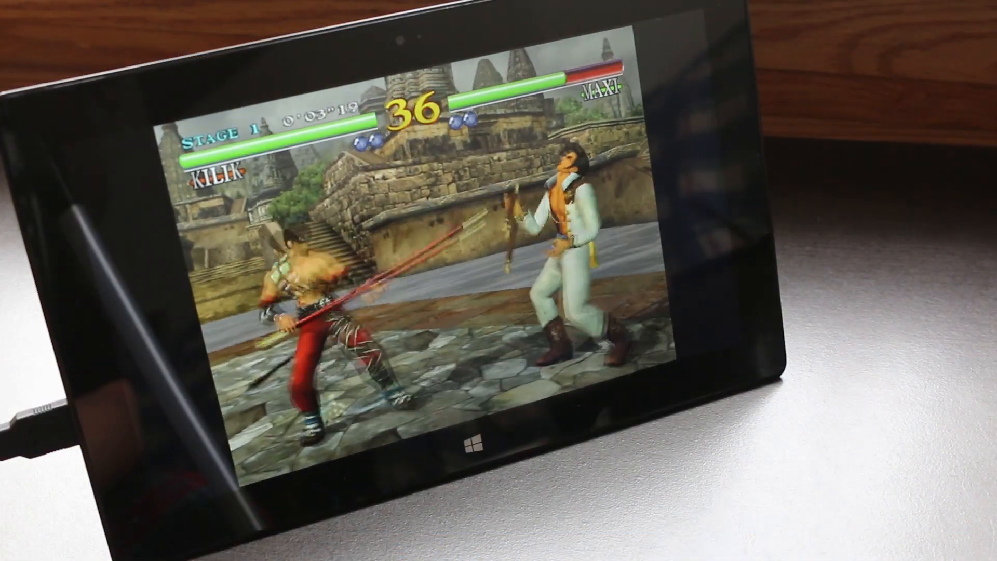